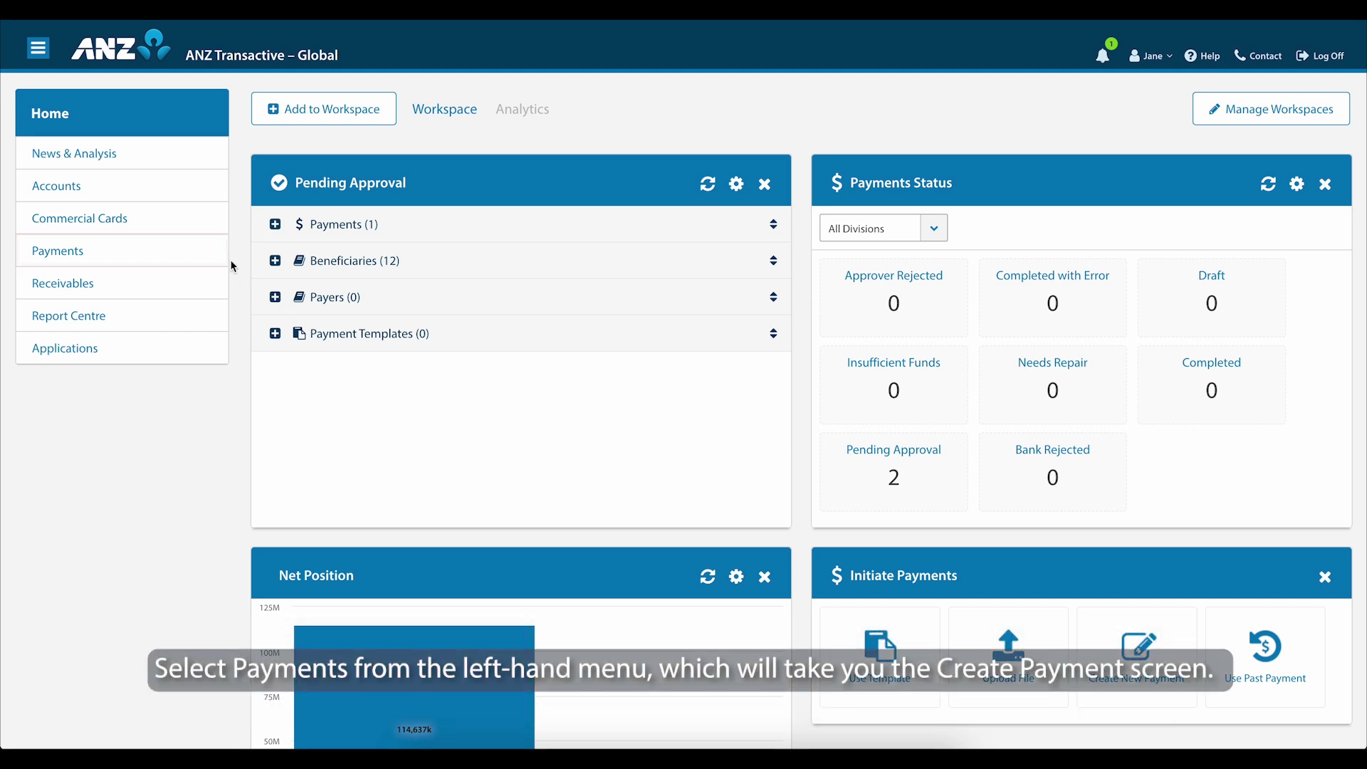
Start a new domestic payment from the WILSON Corporate SGD debit account with MEPS as the payment method.
left_click(178, 245)
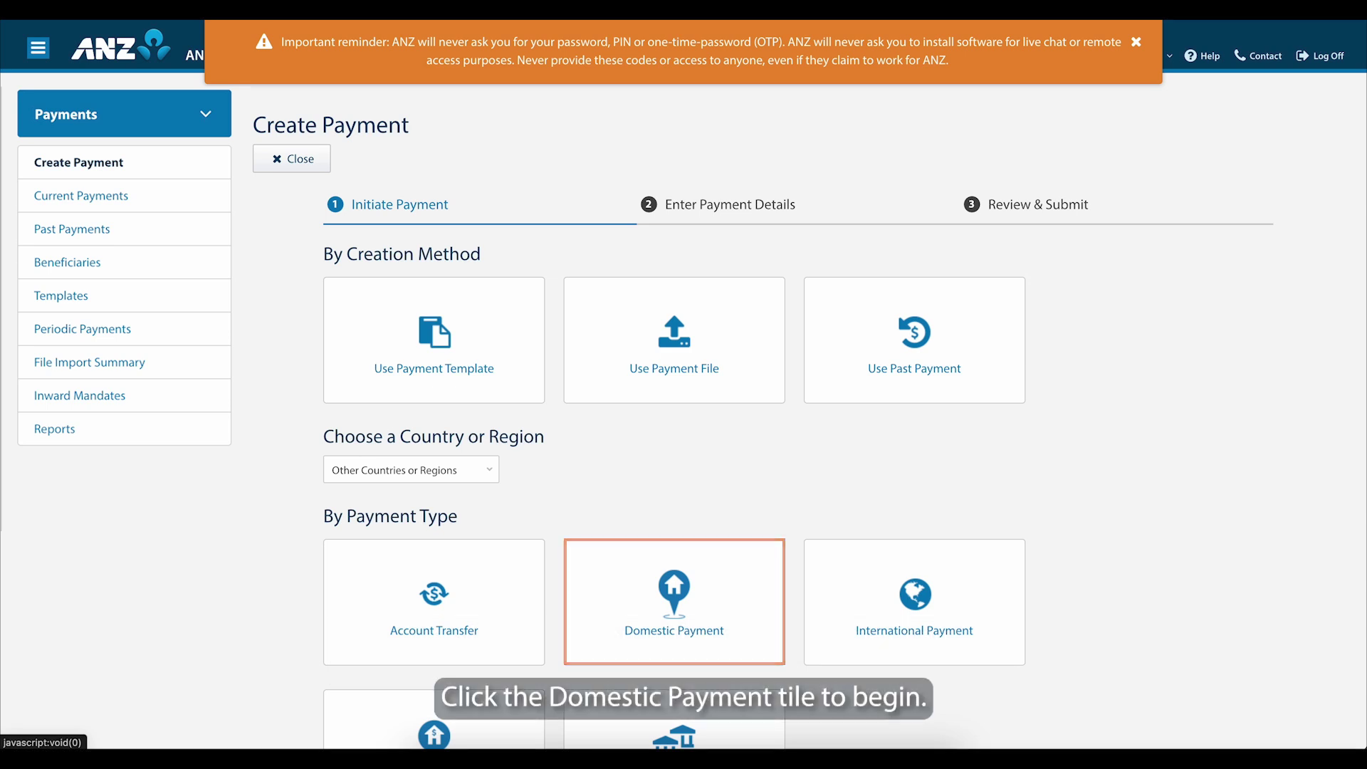
left_click(612, 563)
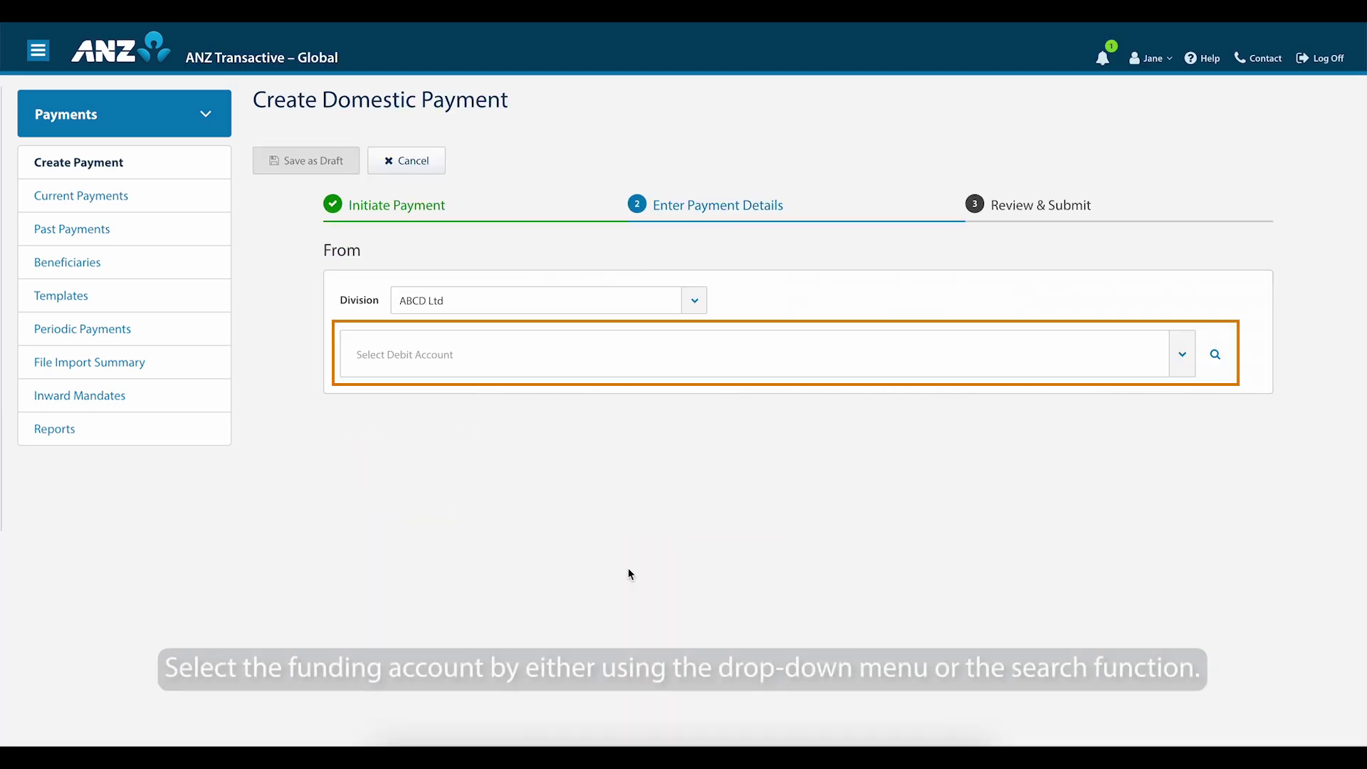
left_click(1187, 360)
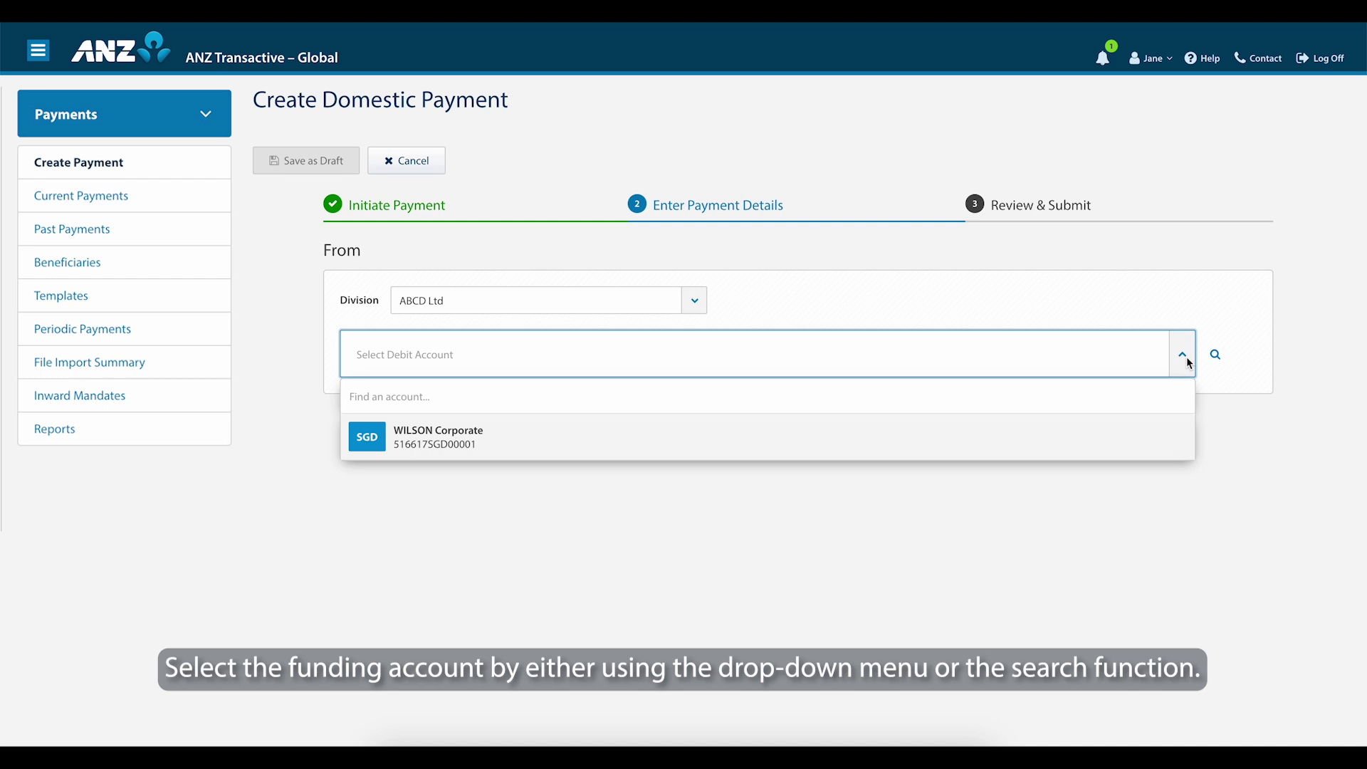
left_click(1103, 454)
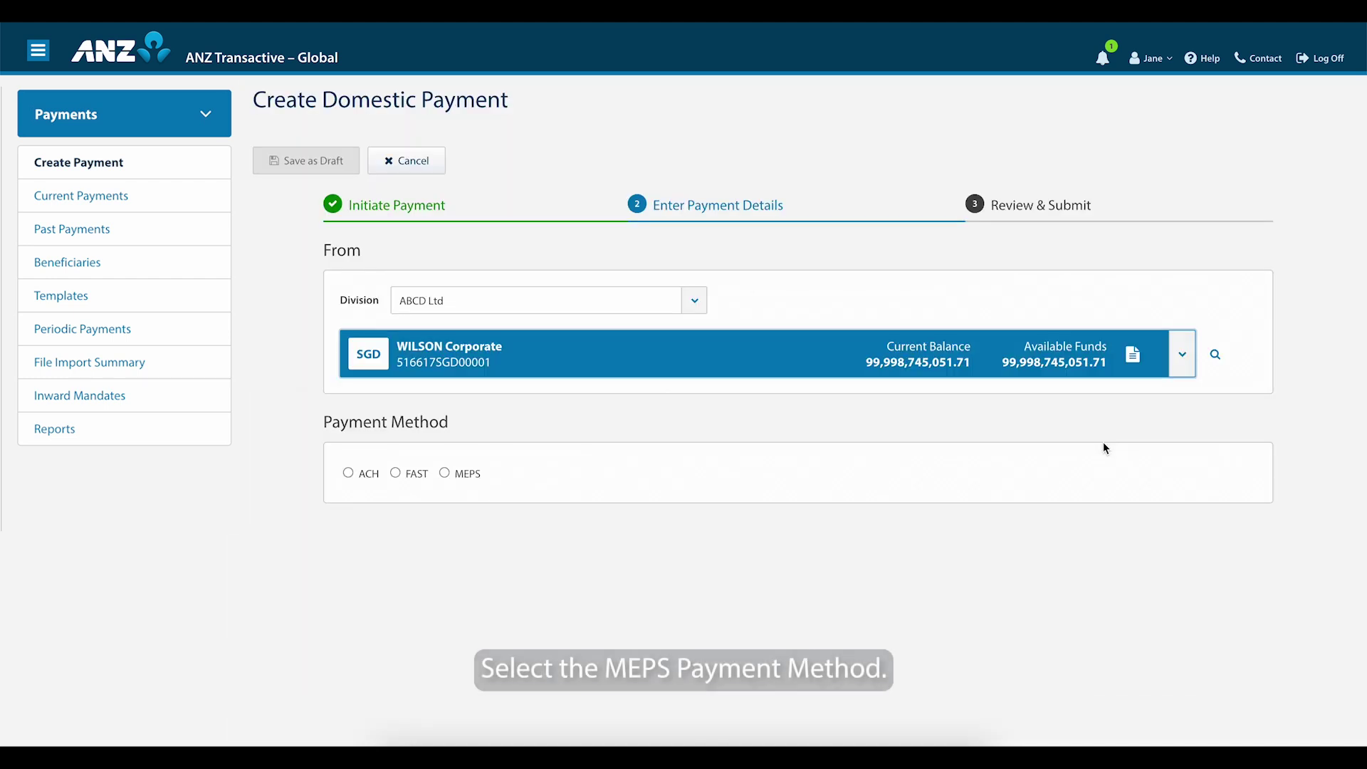
left_click(442, 468)
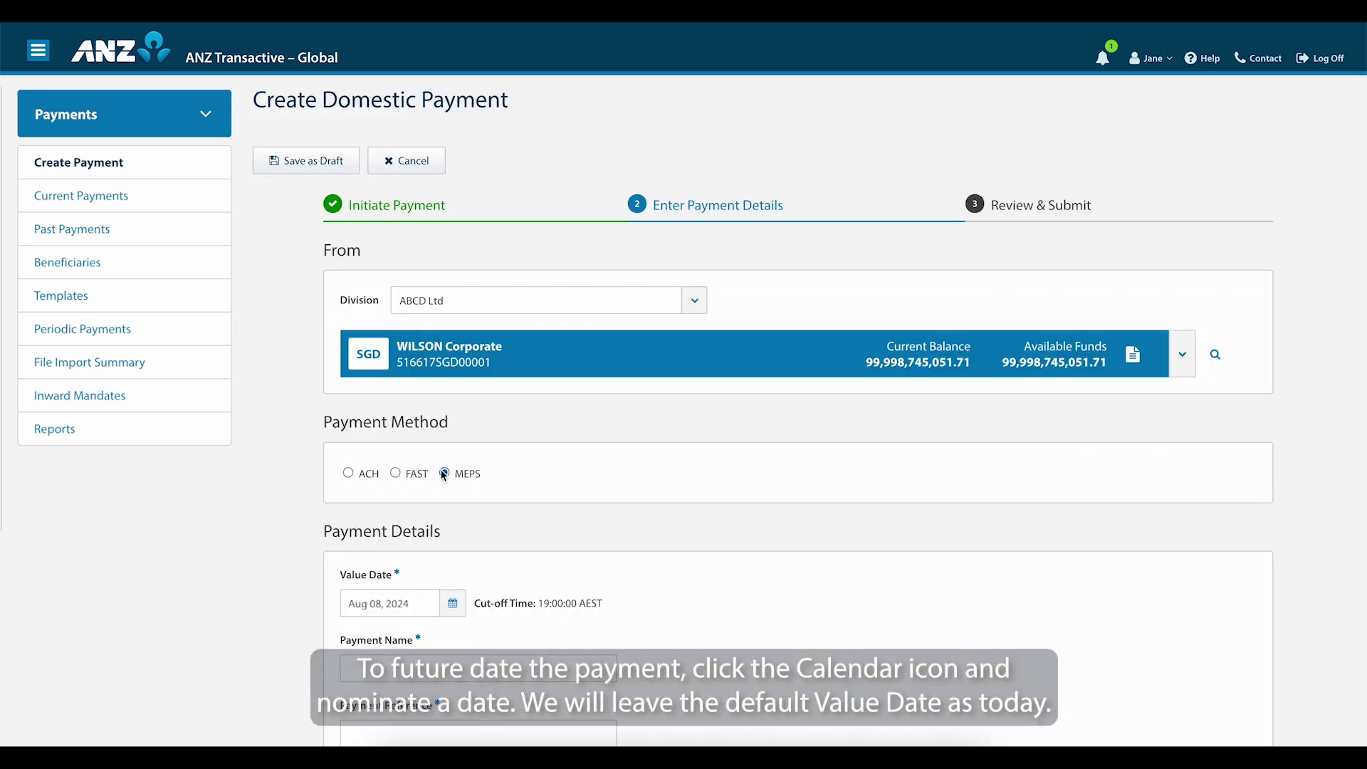
Fill in payment name Coffee Beans, payment reference Coffee Beans Invoice #32 and debit advice description Shipment 4, keeping the default value date.
scroll(306, 463, "down", 5)
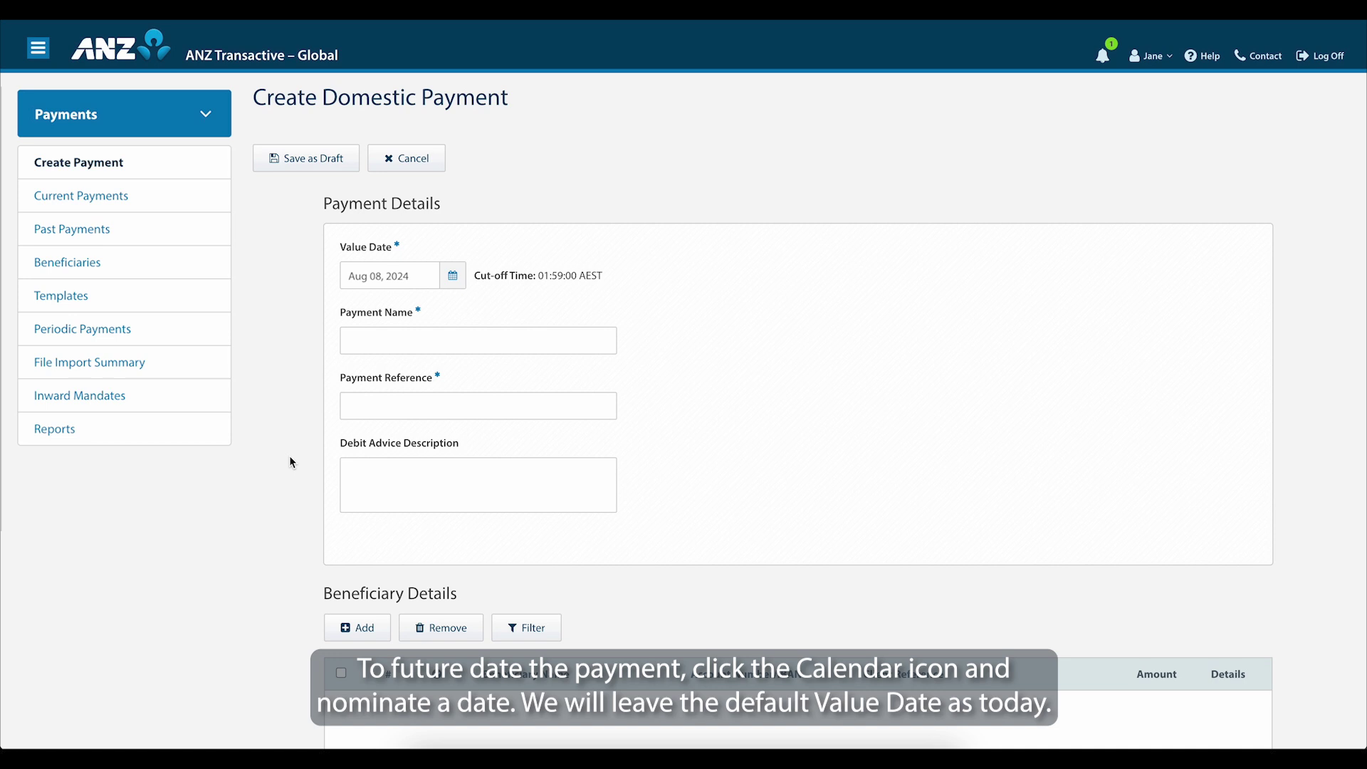
left_click(434, 340)
type("Coffee Beans")
key("Tab")
type("Coffee Beans Invoice")
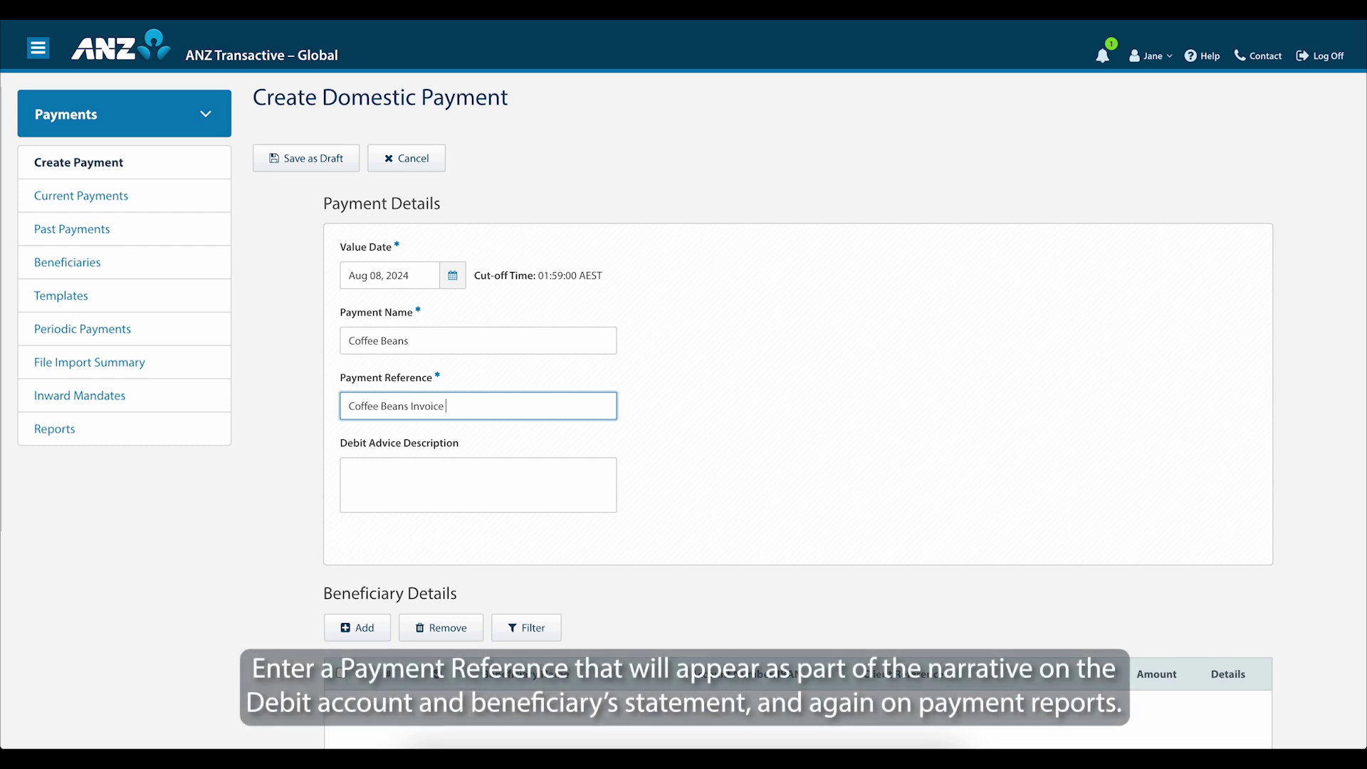
left_click(349, 472)
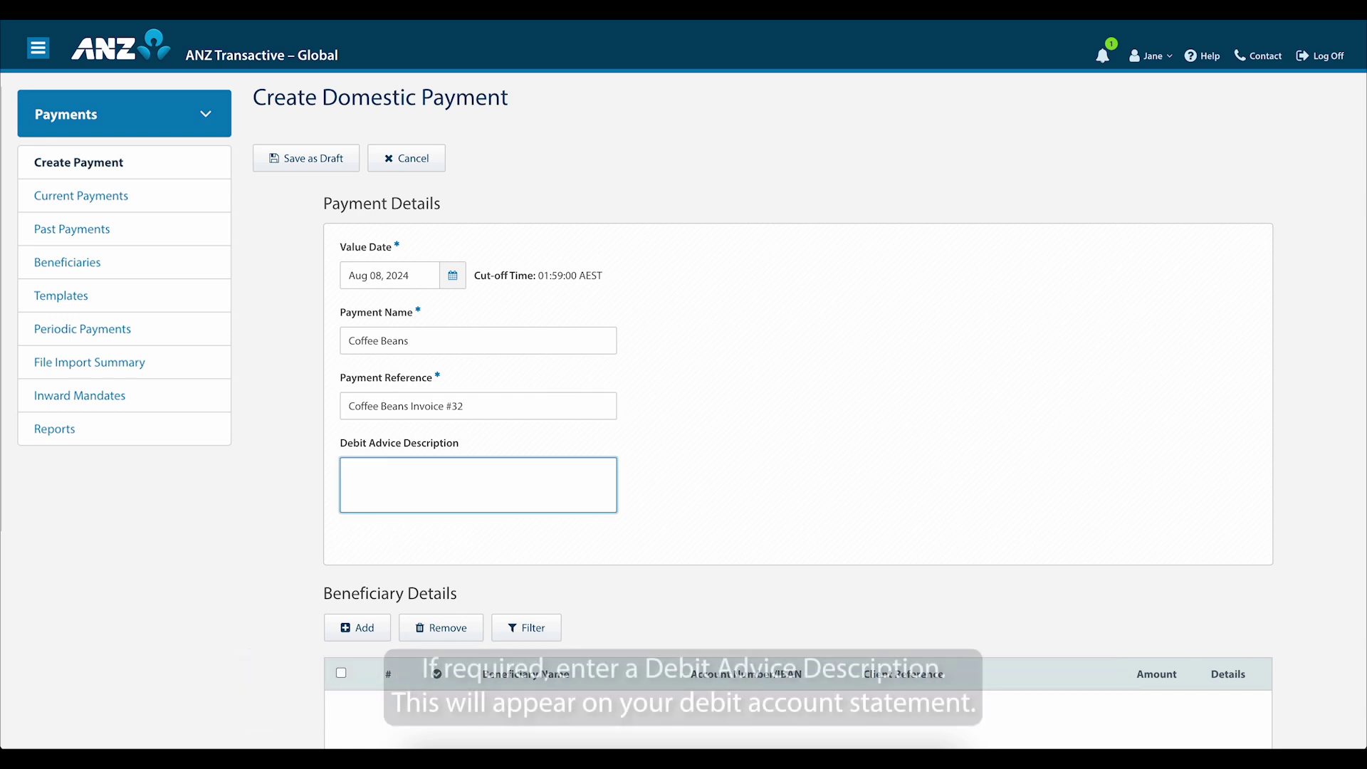
type("Shipment")
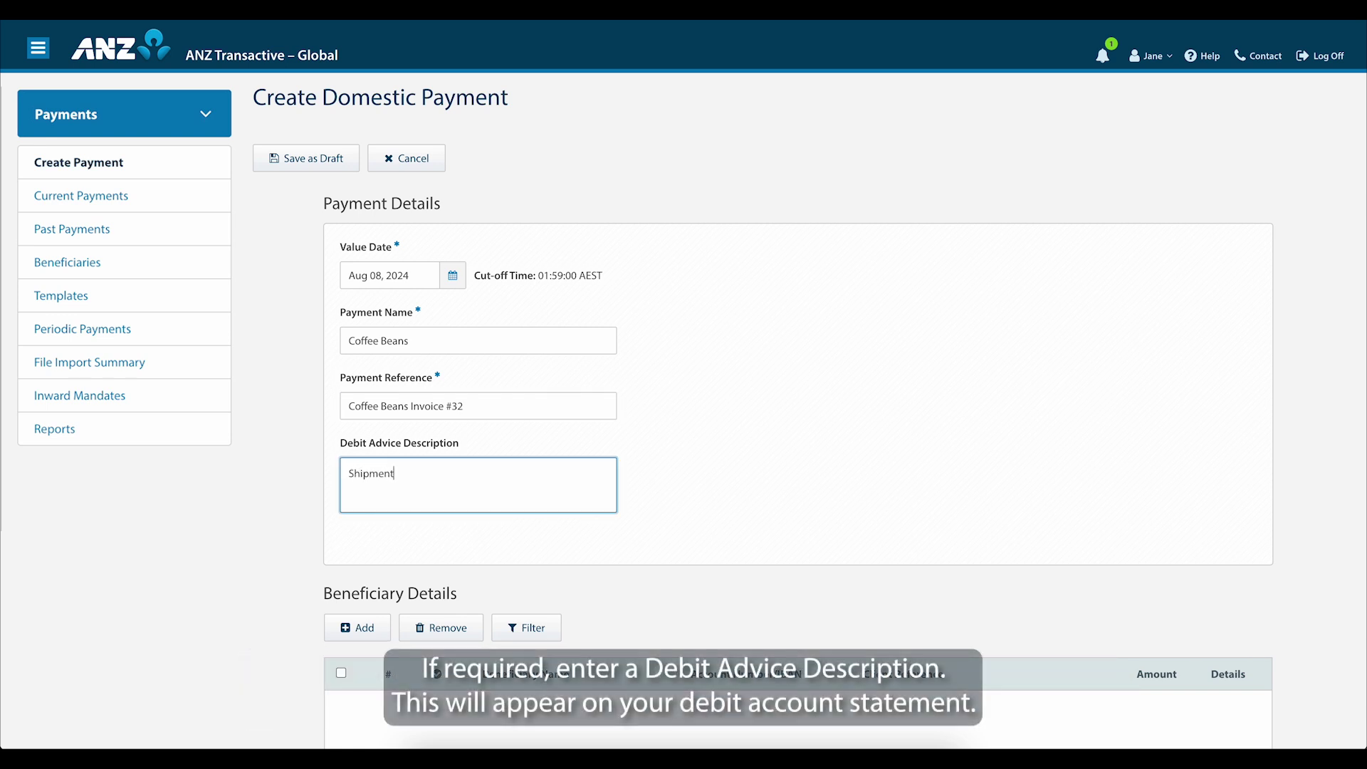
type(" 4")
left_click(299, 361)
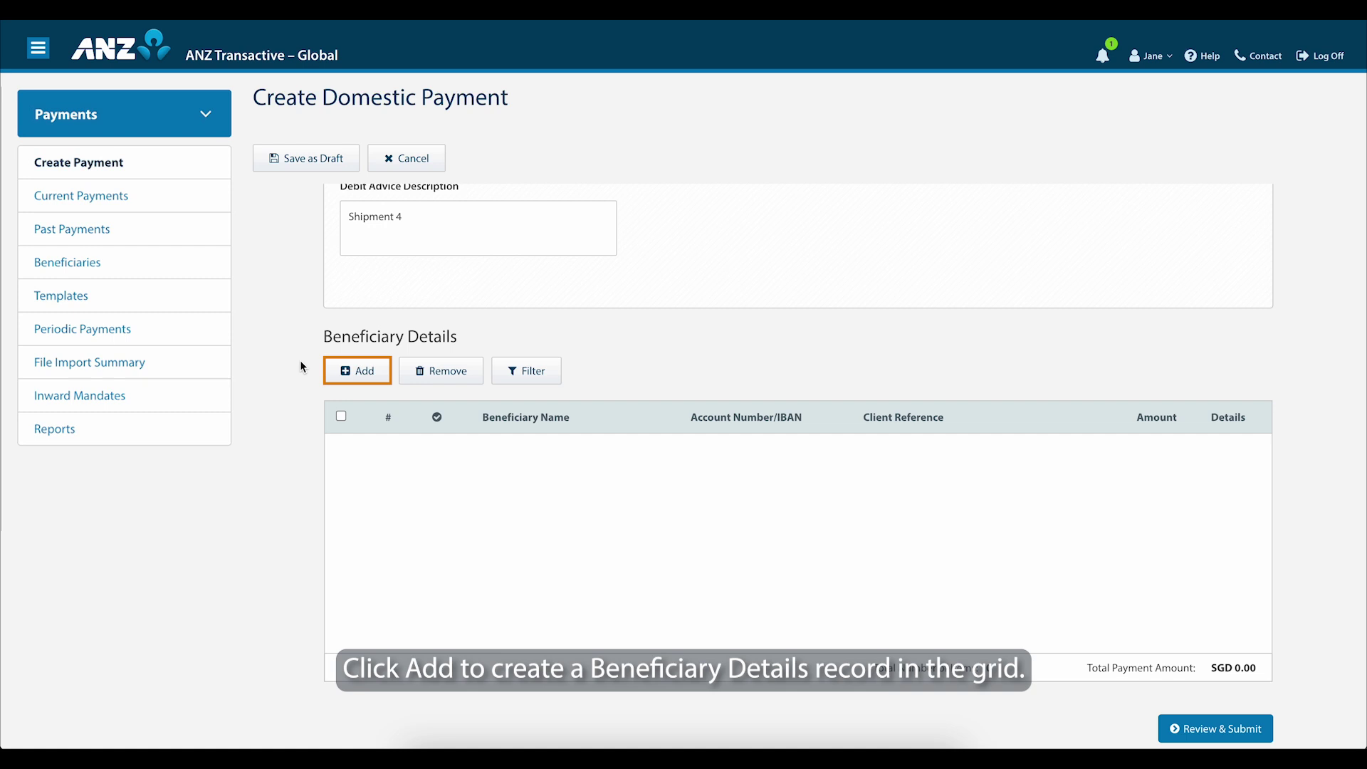
Add a beneficiary record using the third existing beneficiary listed and set its amount to SGD 3,000.00.
left_click(354, 370)
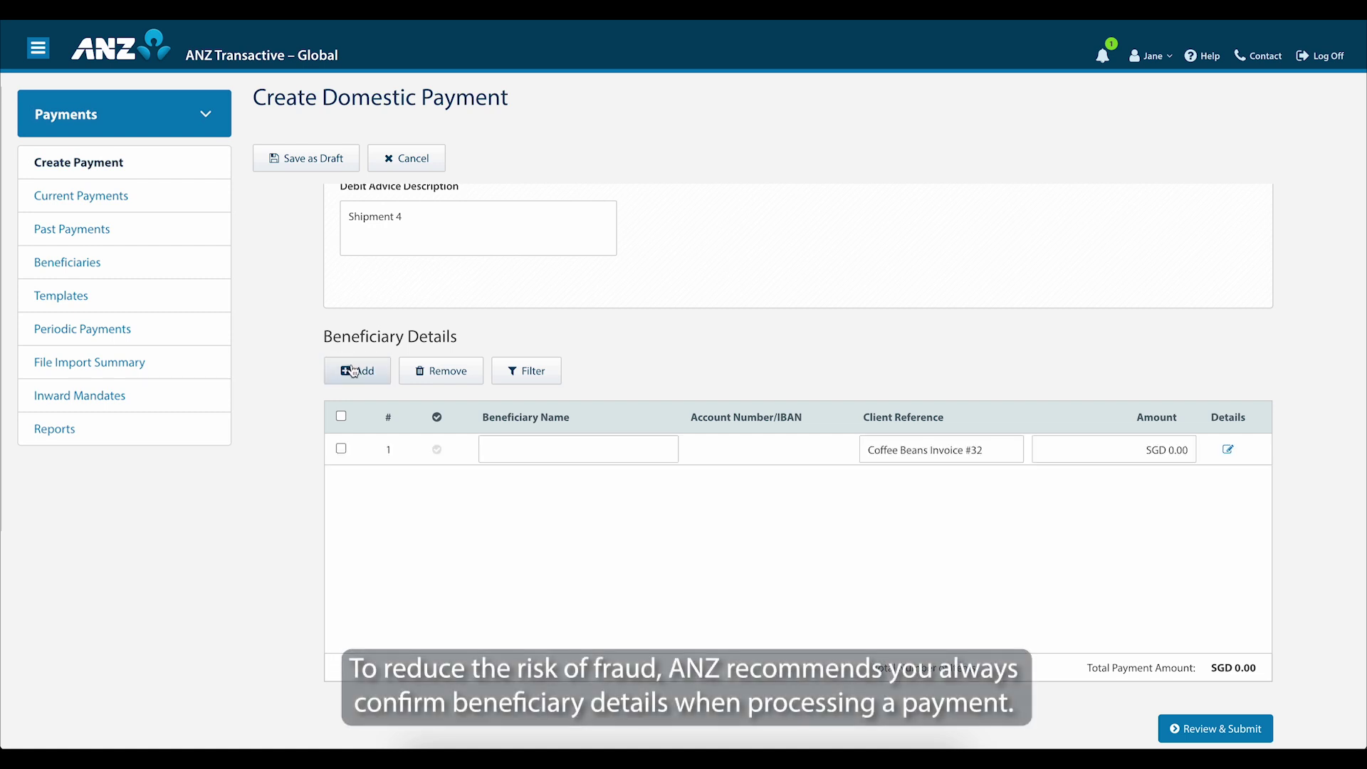
left_click(669, 449)
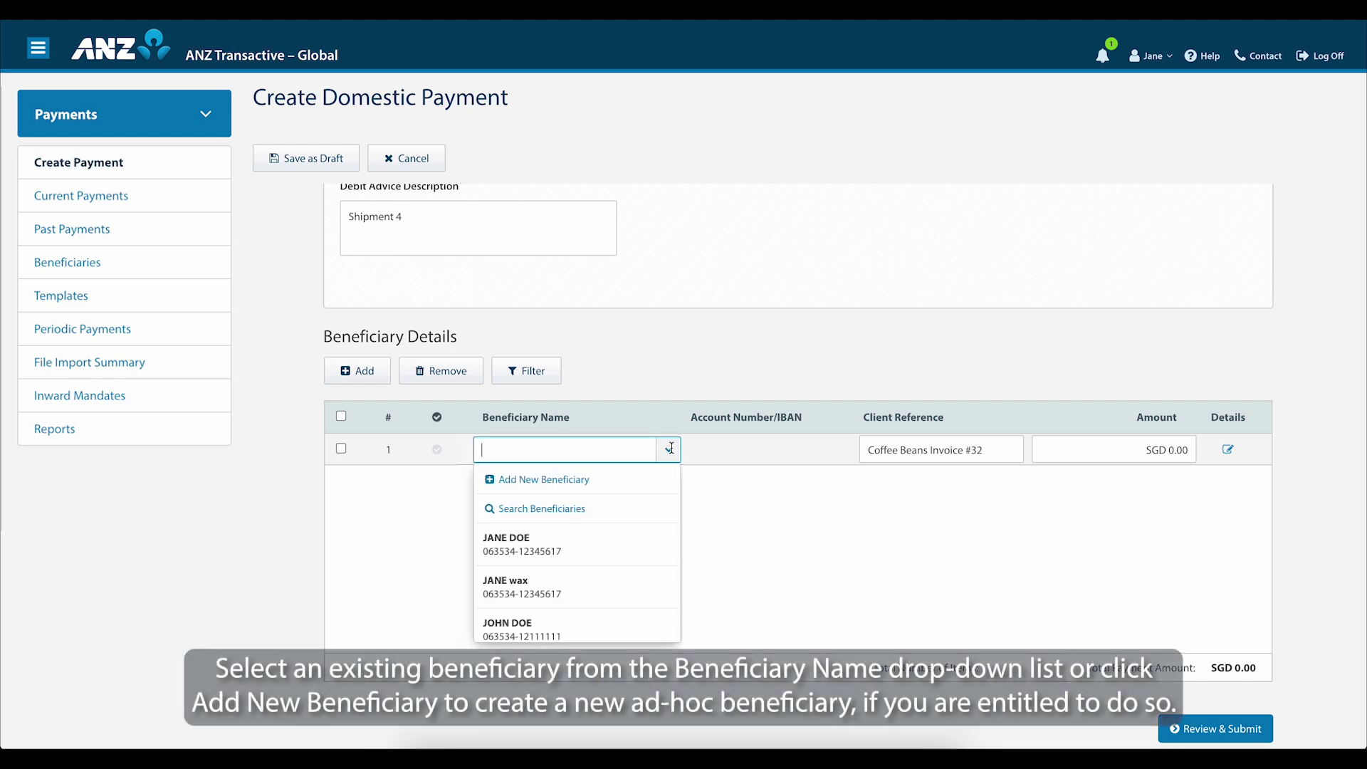
left_click(625, 630)
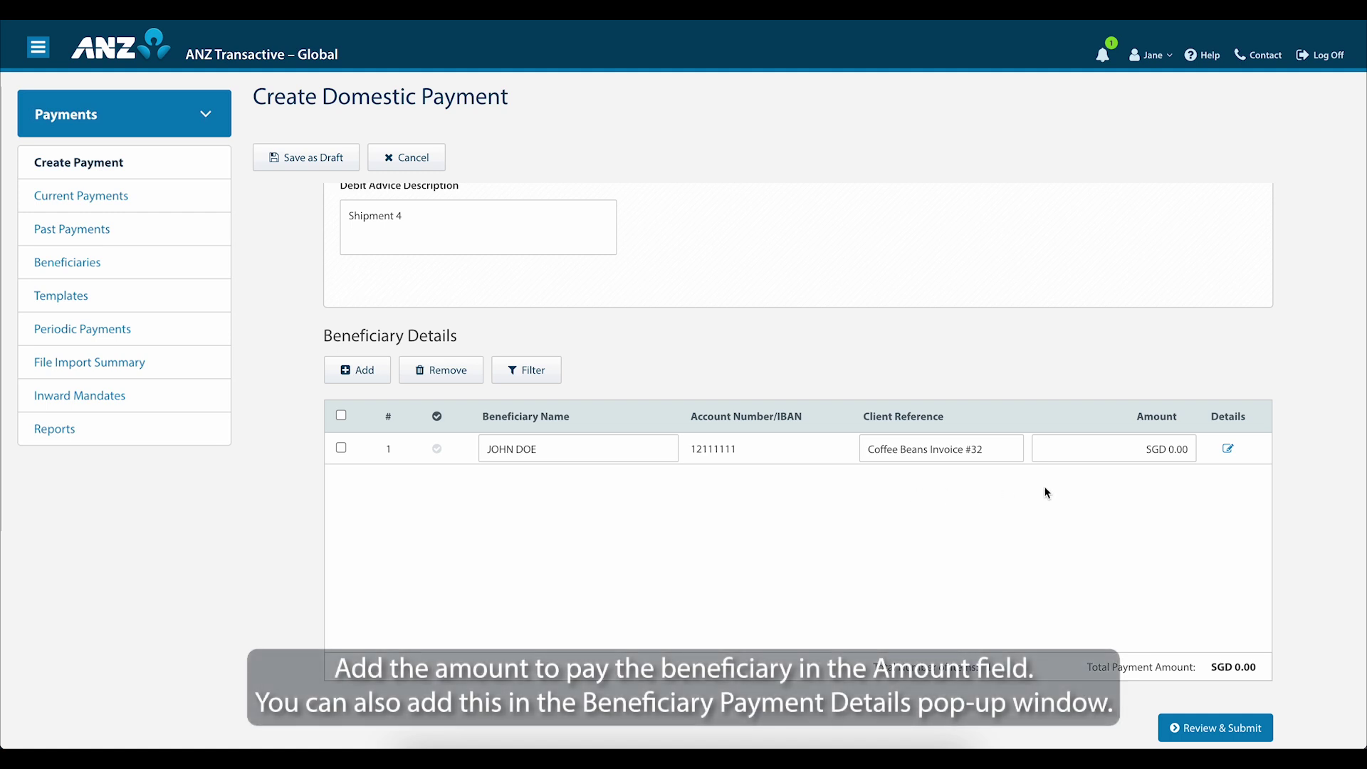
left_click(1175, 446)
type("3,000.00")
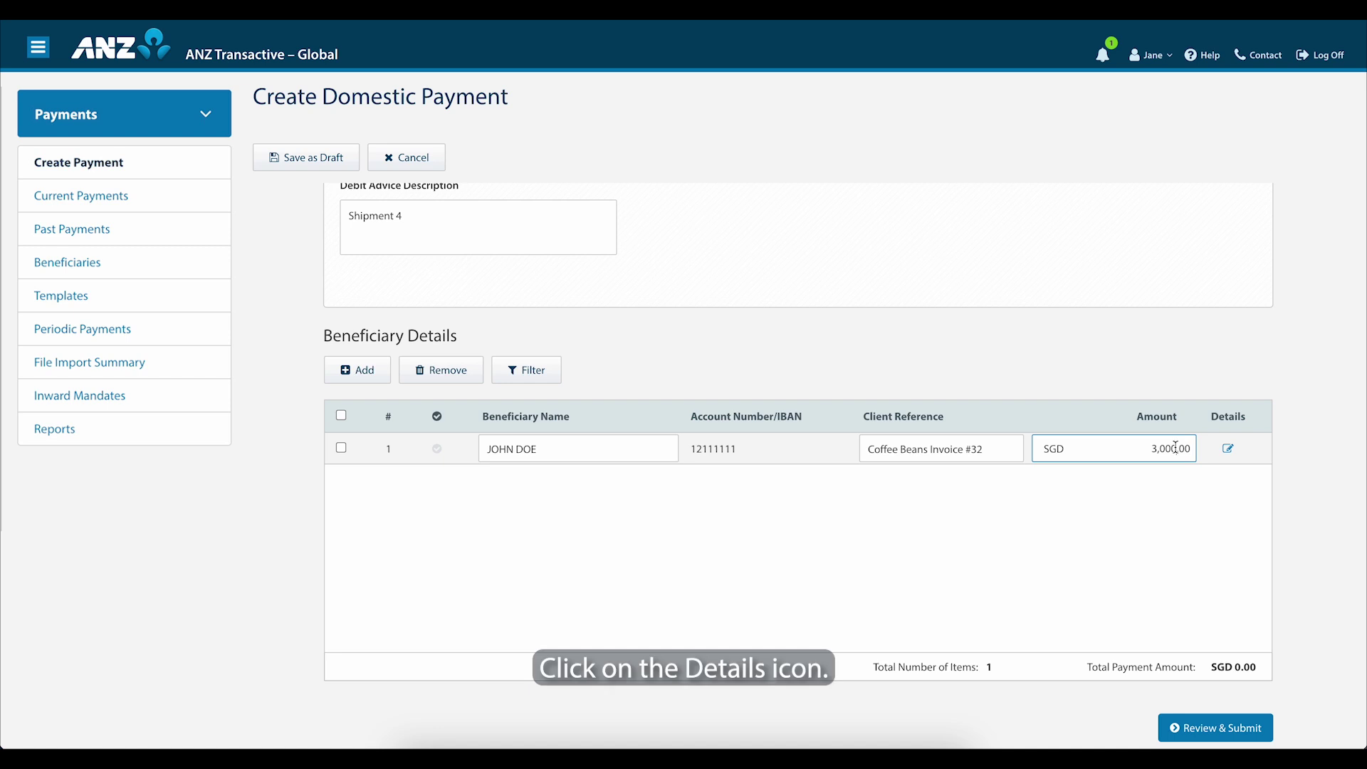
In the beneficiary's payment details, set the purpose code to ACCT-Account Management and the charges to OUR.
left_click(1227, 448)
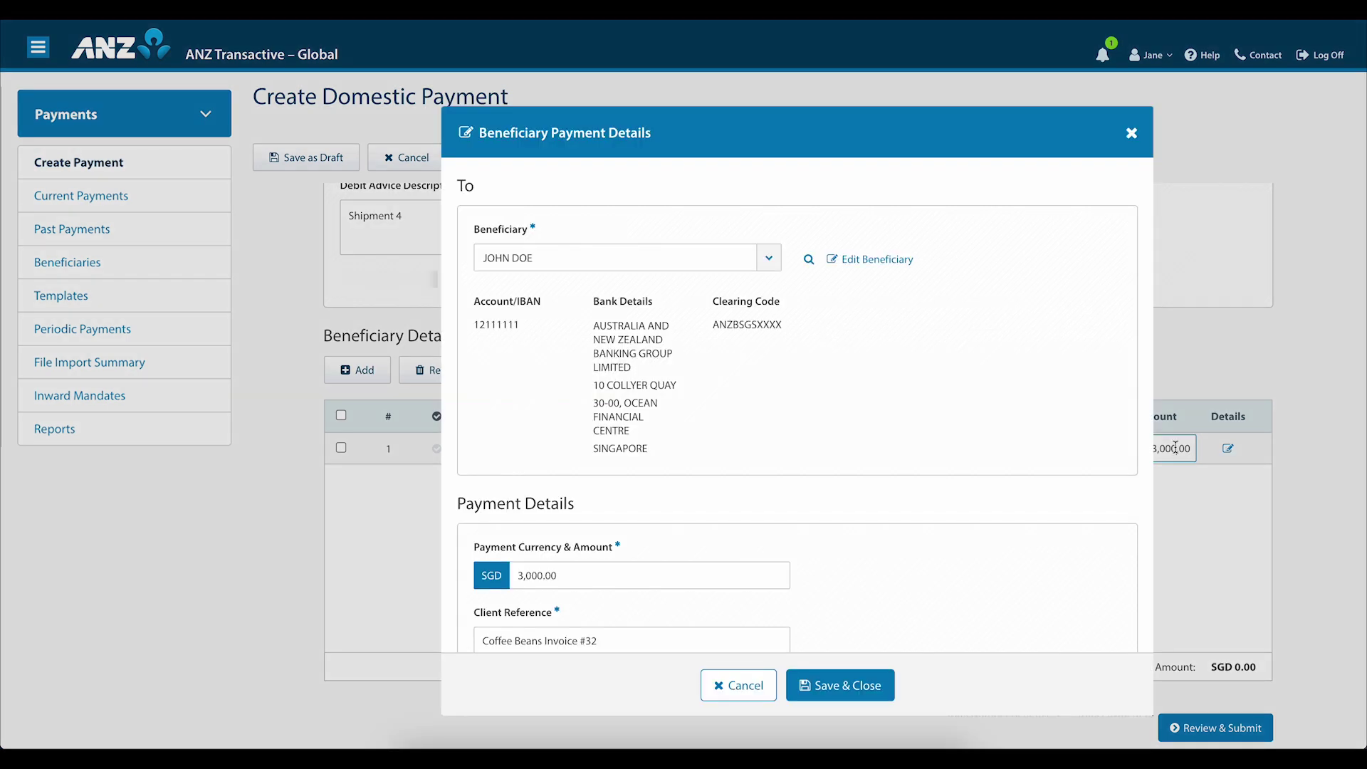
scroll(1002, 487, "down", 5)
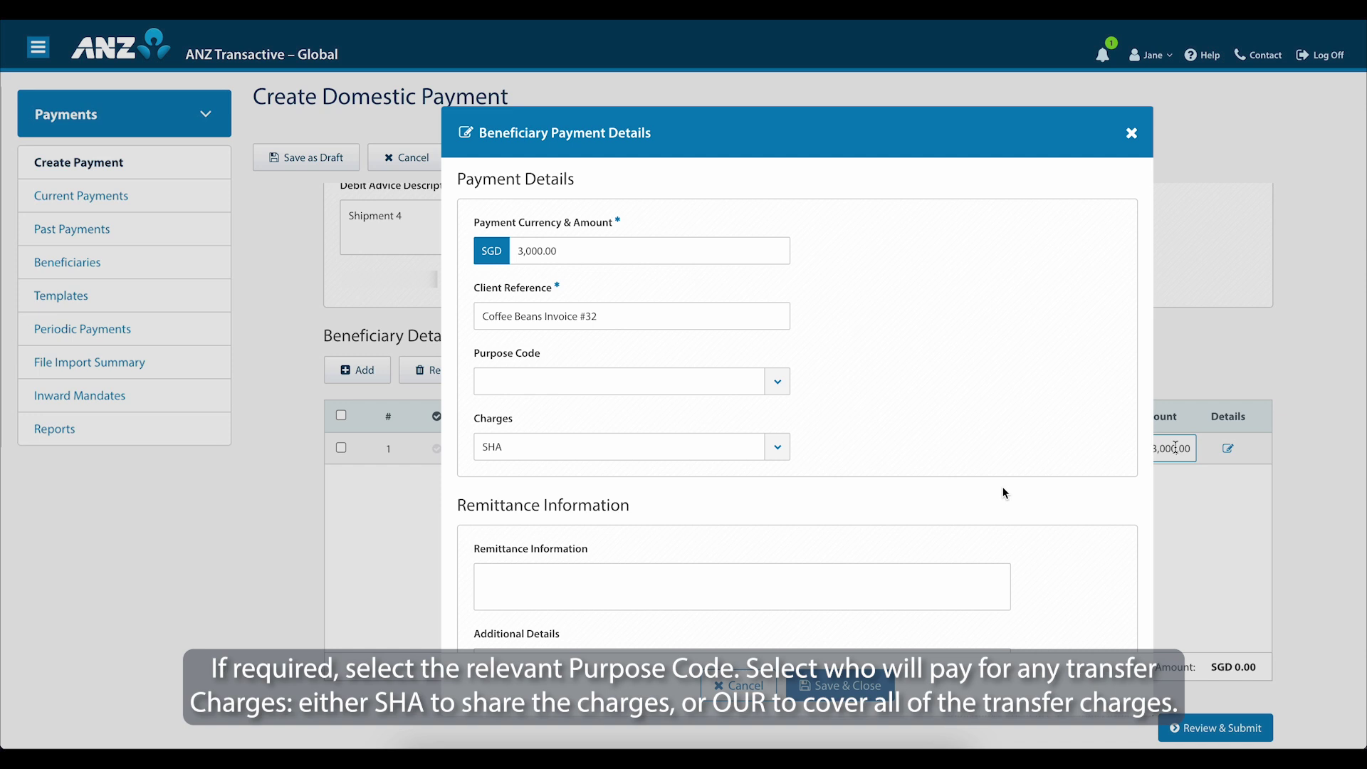
left_click(781, 383)
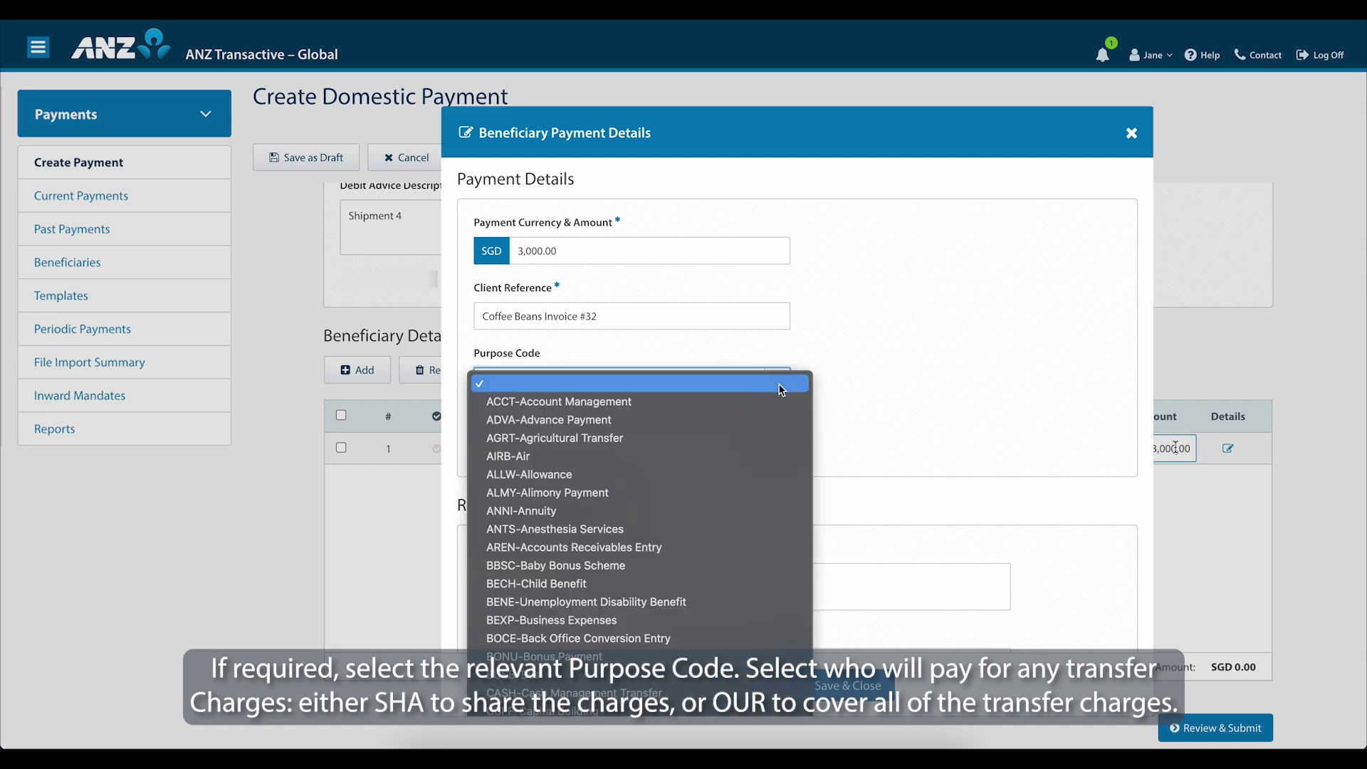
left_click(763, 400)
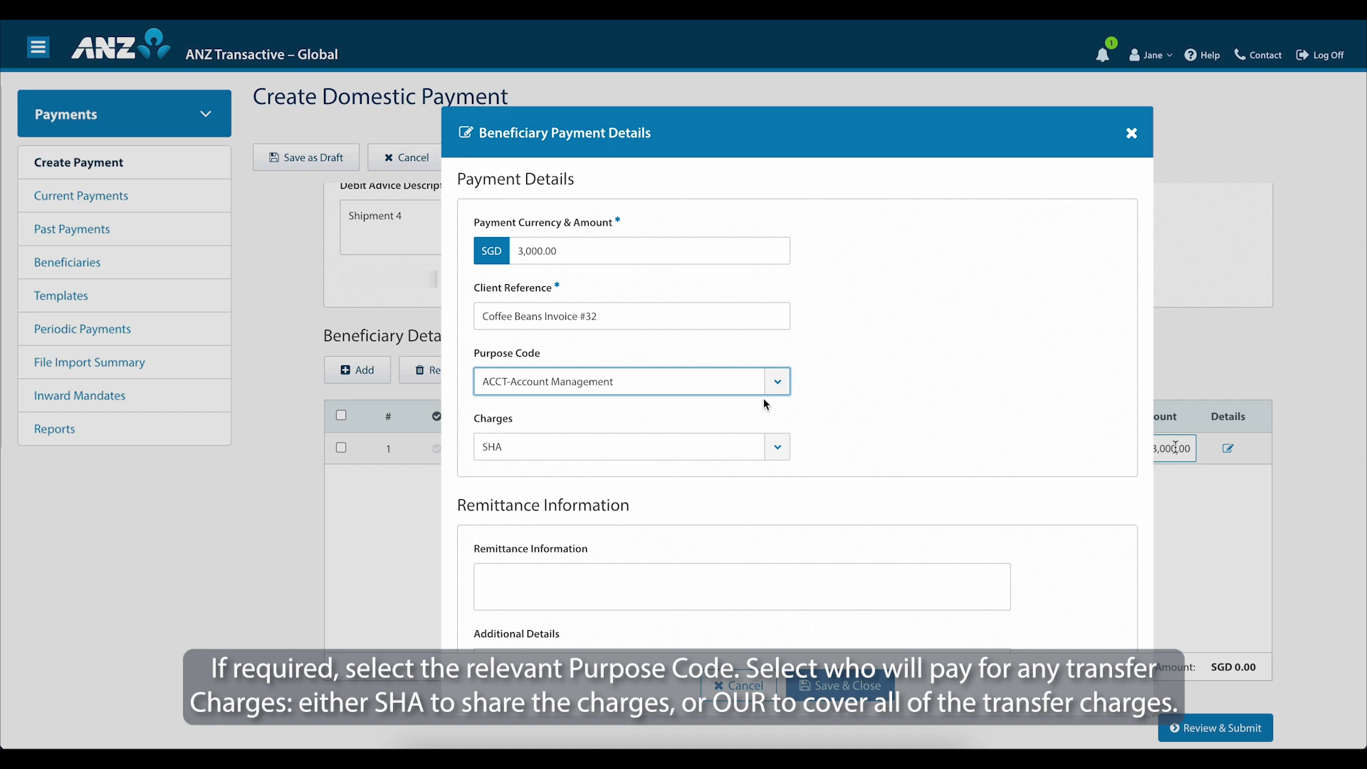
left_click(775, 444)
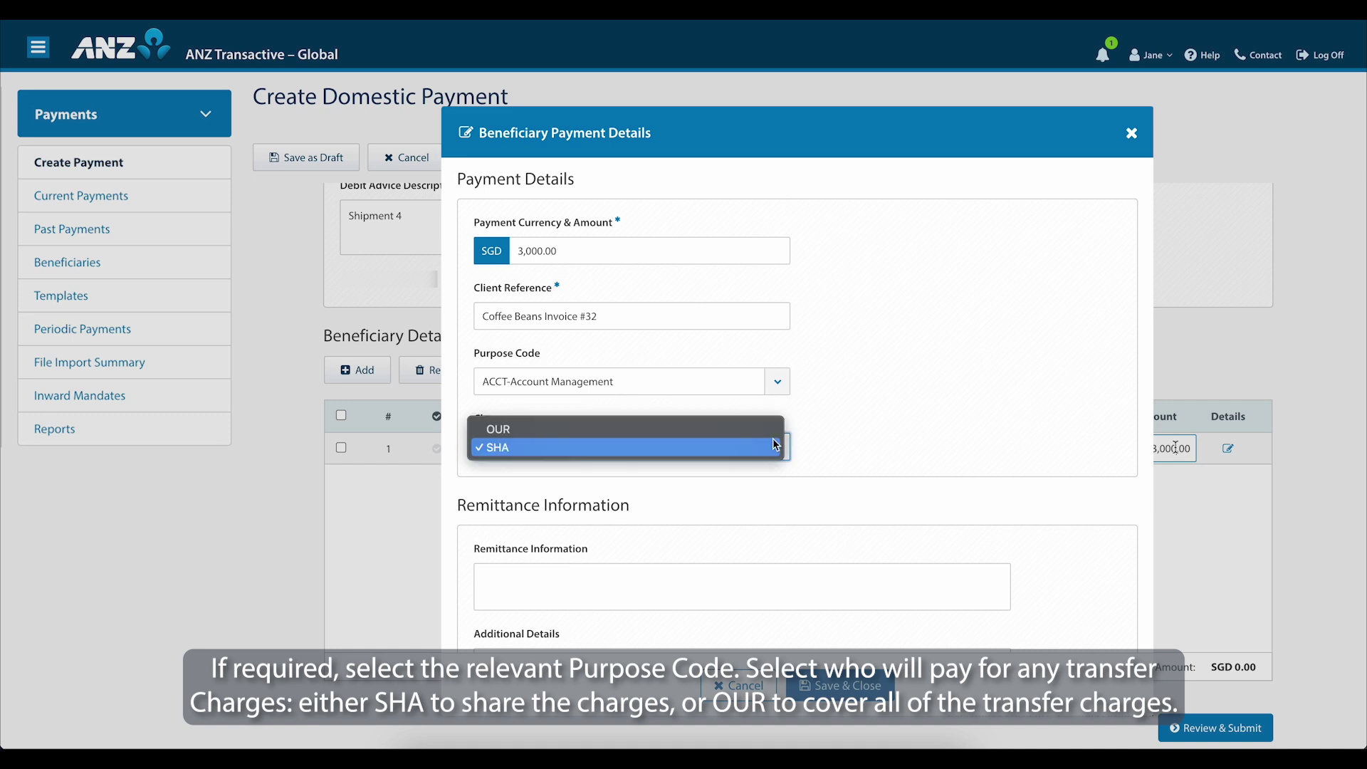
left_click(753, 428)
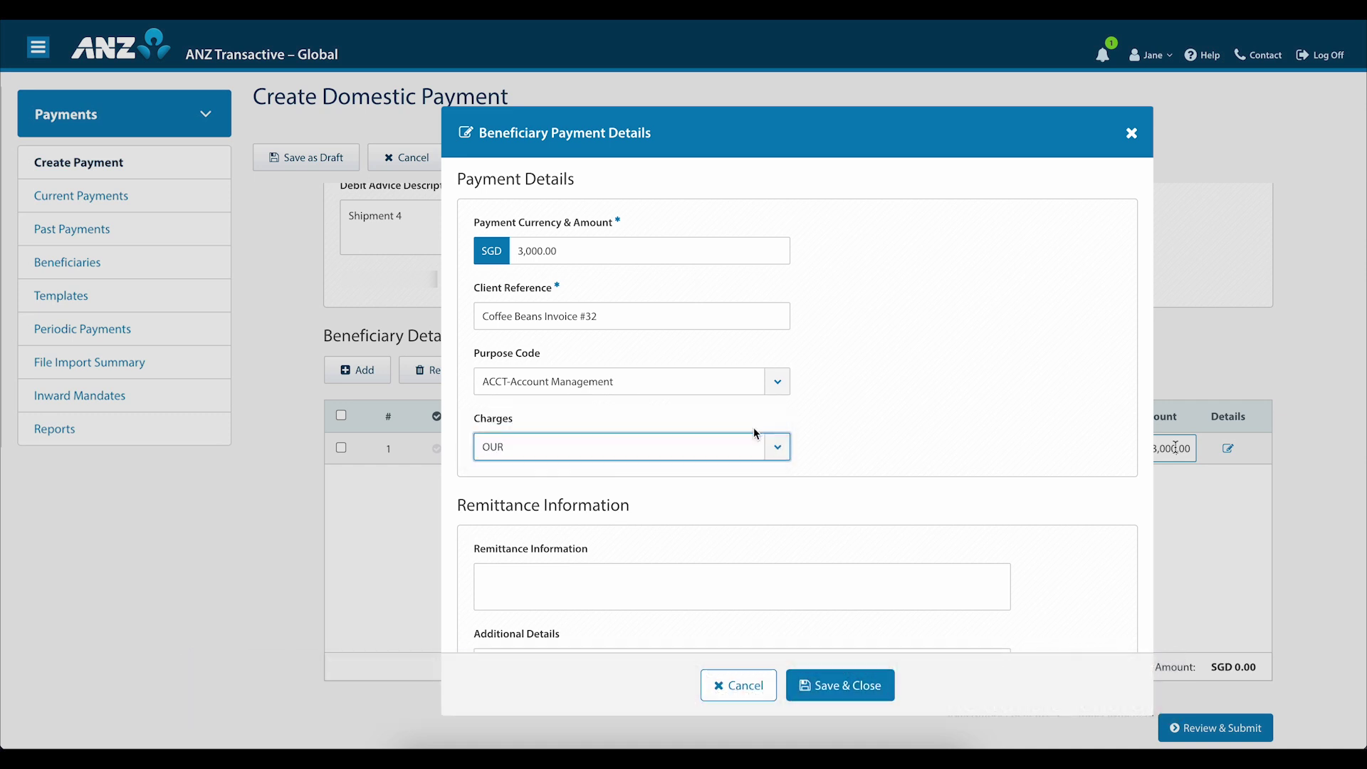
Enter Coffee Beans Invoice #32 as the remittance information for the beneficiary.
scroll(753, 431, "down", 1)
scroll(753, 427, "down", 3)
left_click(747, 332)
type("Coffee Bean")
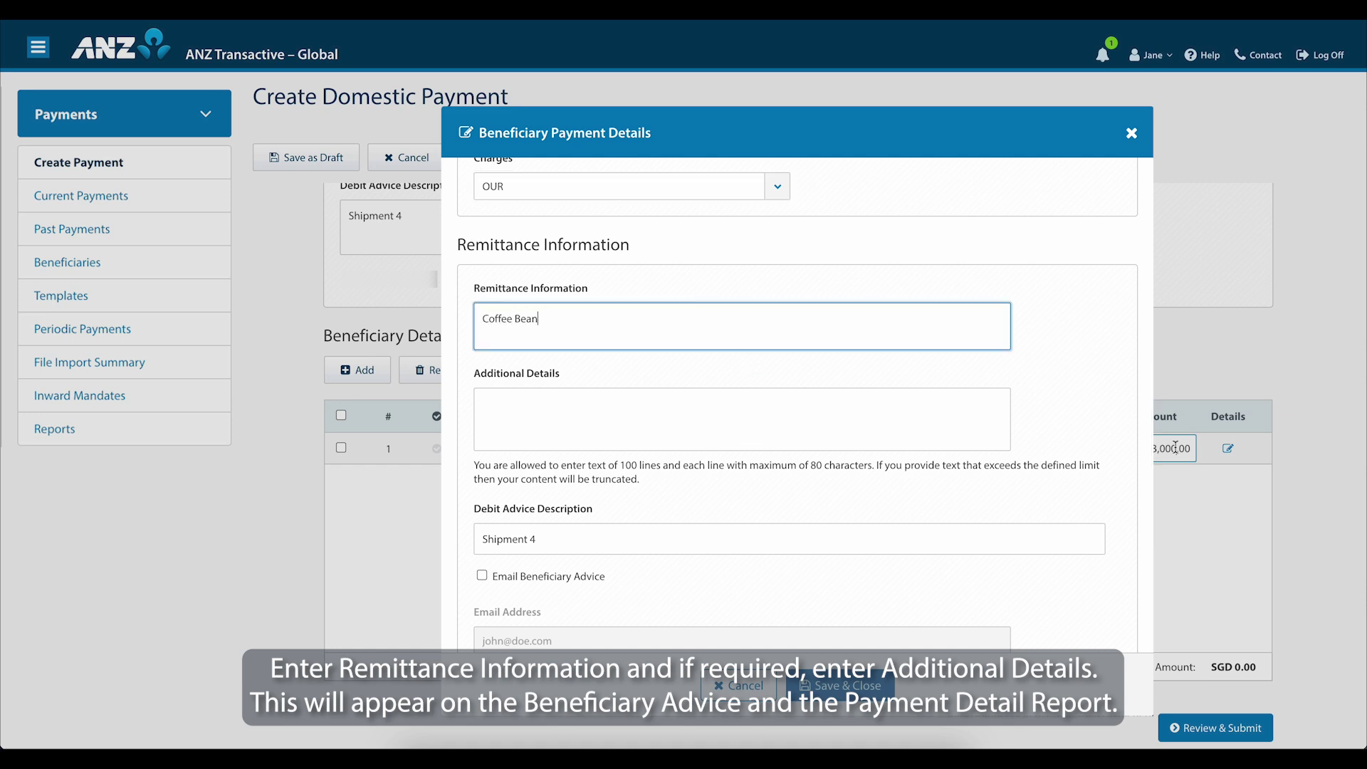
type("s Invoice #32")
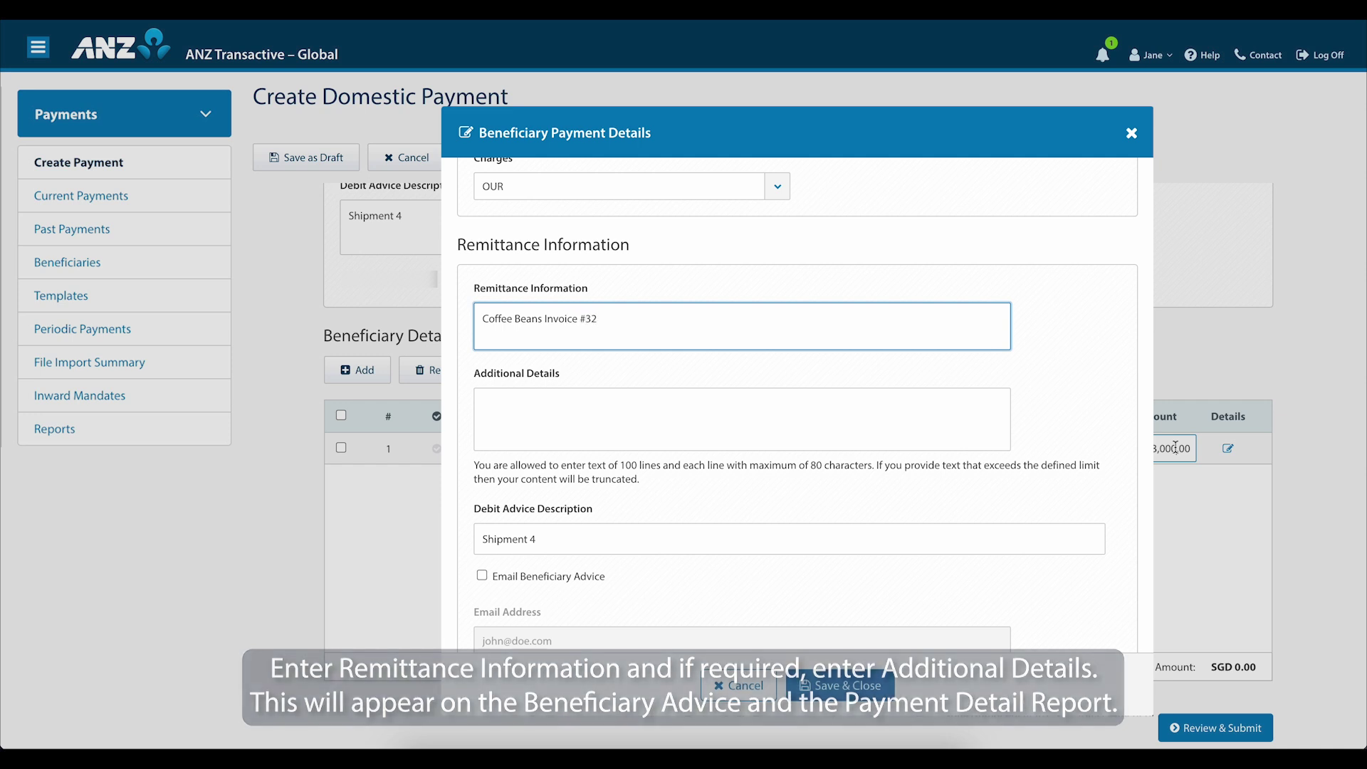
Enable Email Beneficiary Advice with the prefilled email address and save the beneficiary payment details.
scroll(754, 380, "down", 2)
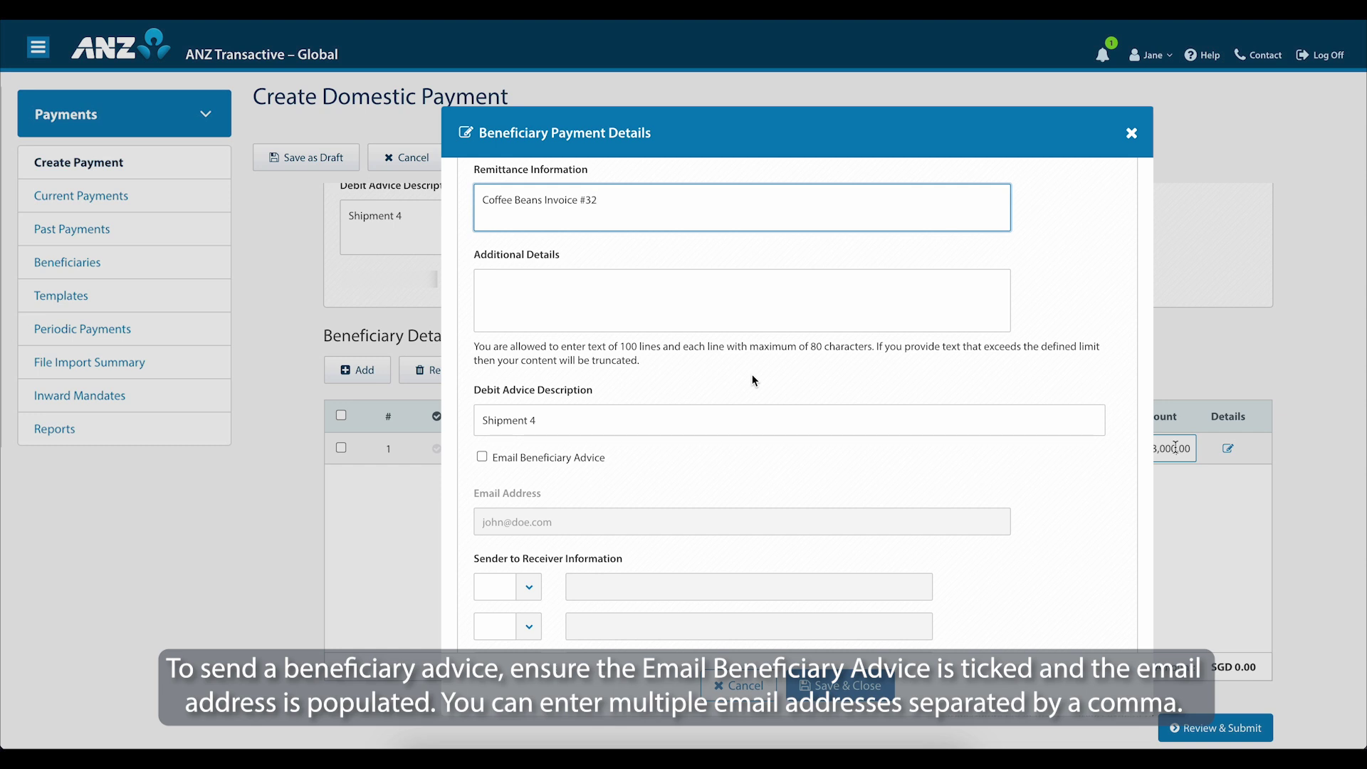
scroll(755, 380, "down", 1)
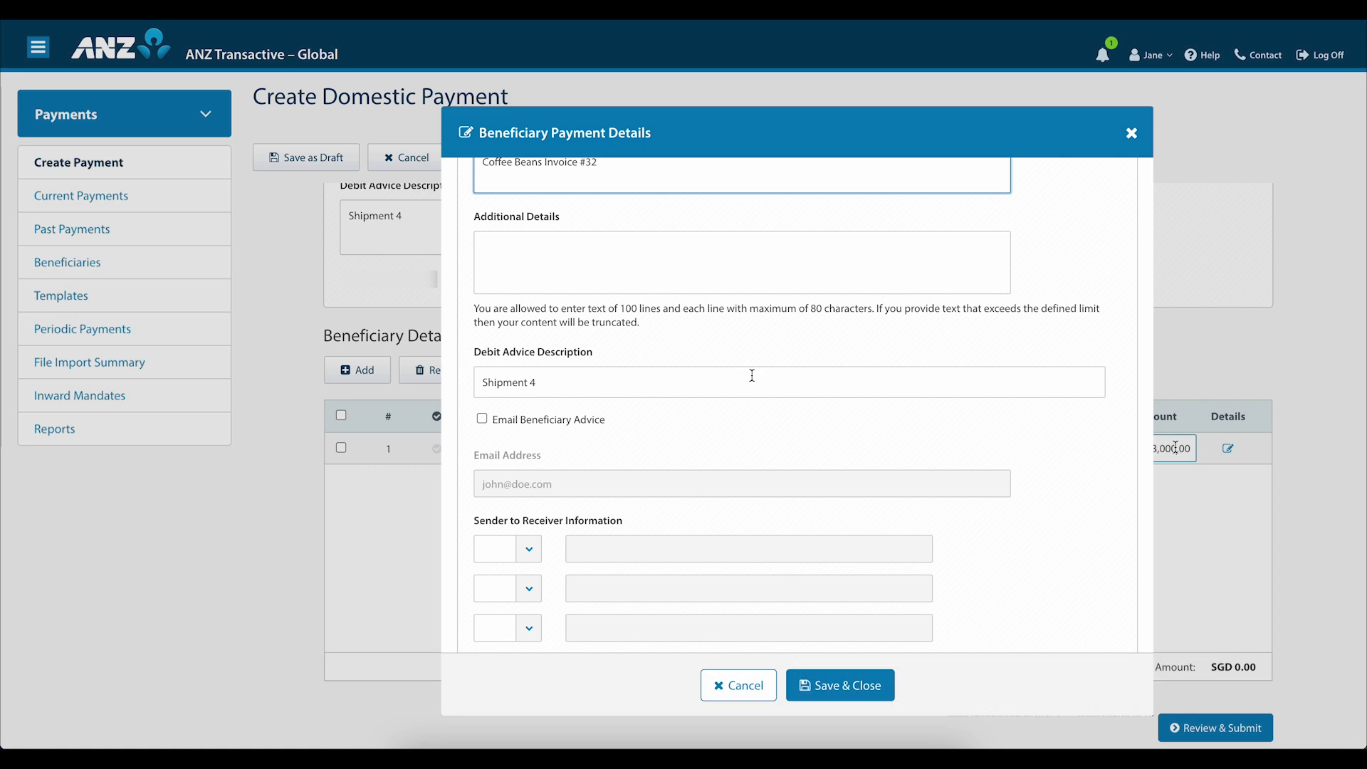
left_click(483, 419)
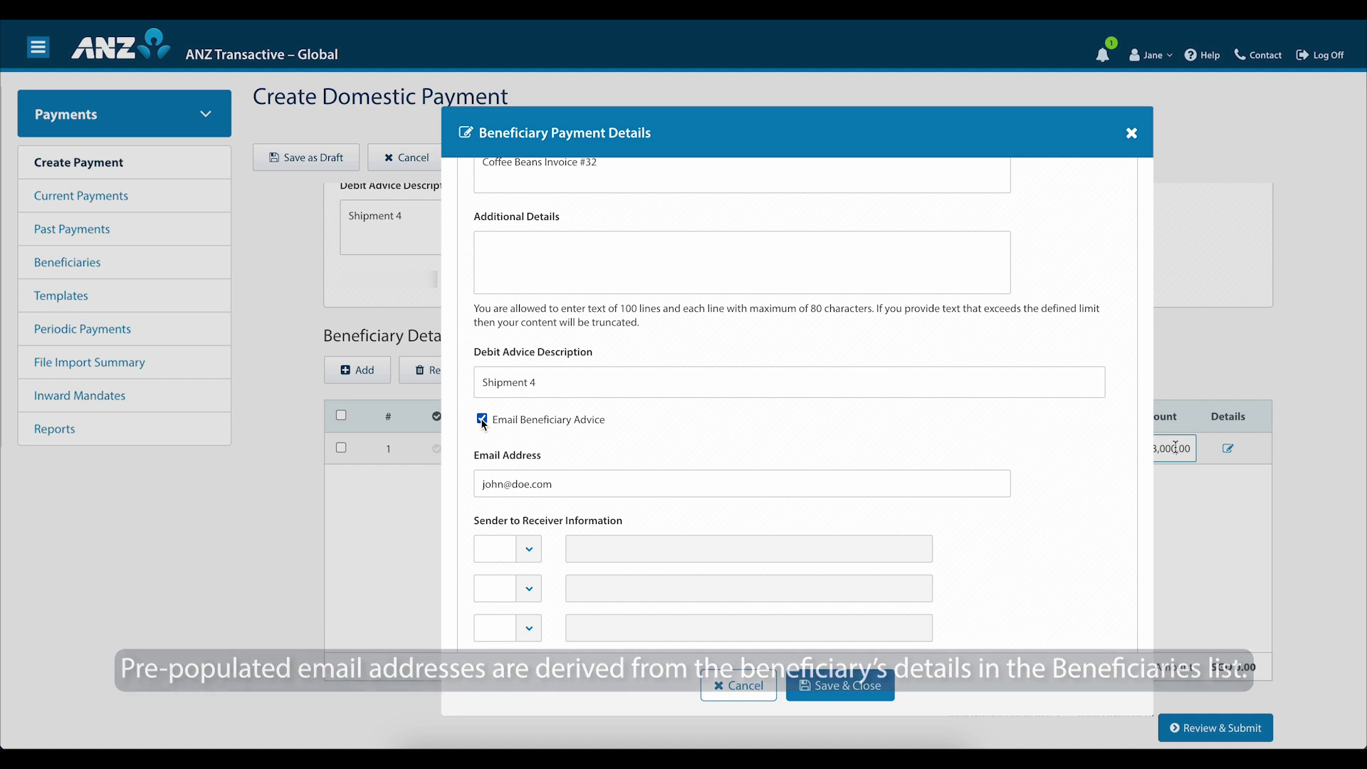
scroll(482, 425, "down", 1)
scroll(483, 425, "down", 3)
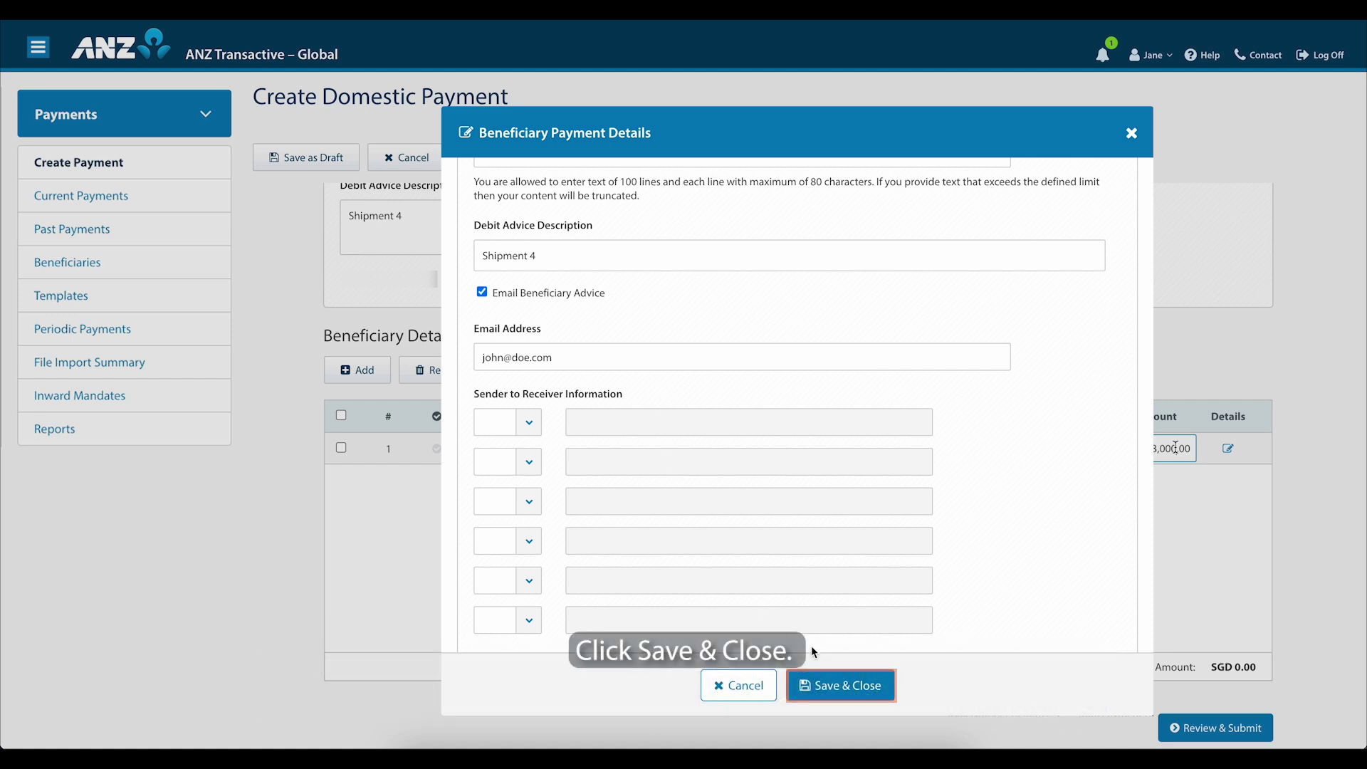
left_click(857, 686)
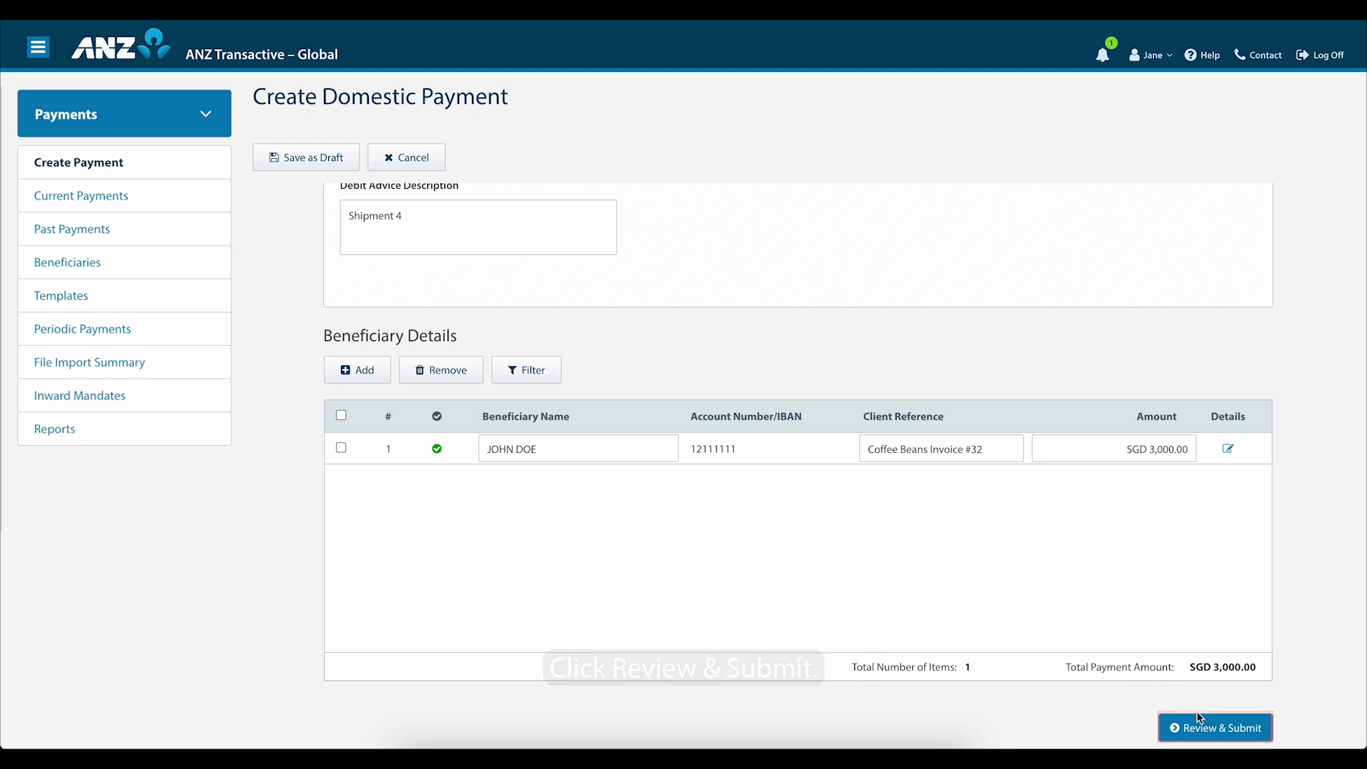
Review the completed domestic payment and submit it for authorisation, closing the confirmation to return to the current payments.
left_click(1216, 727)
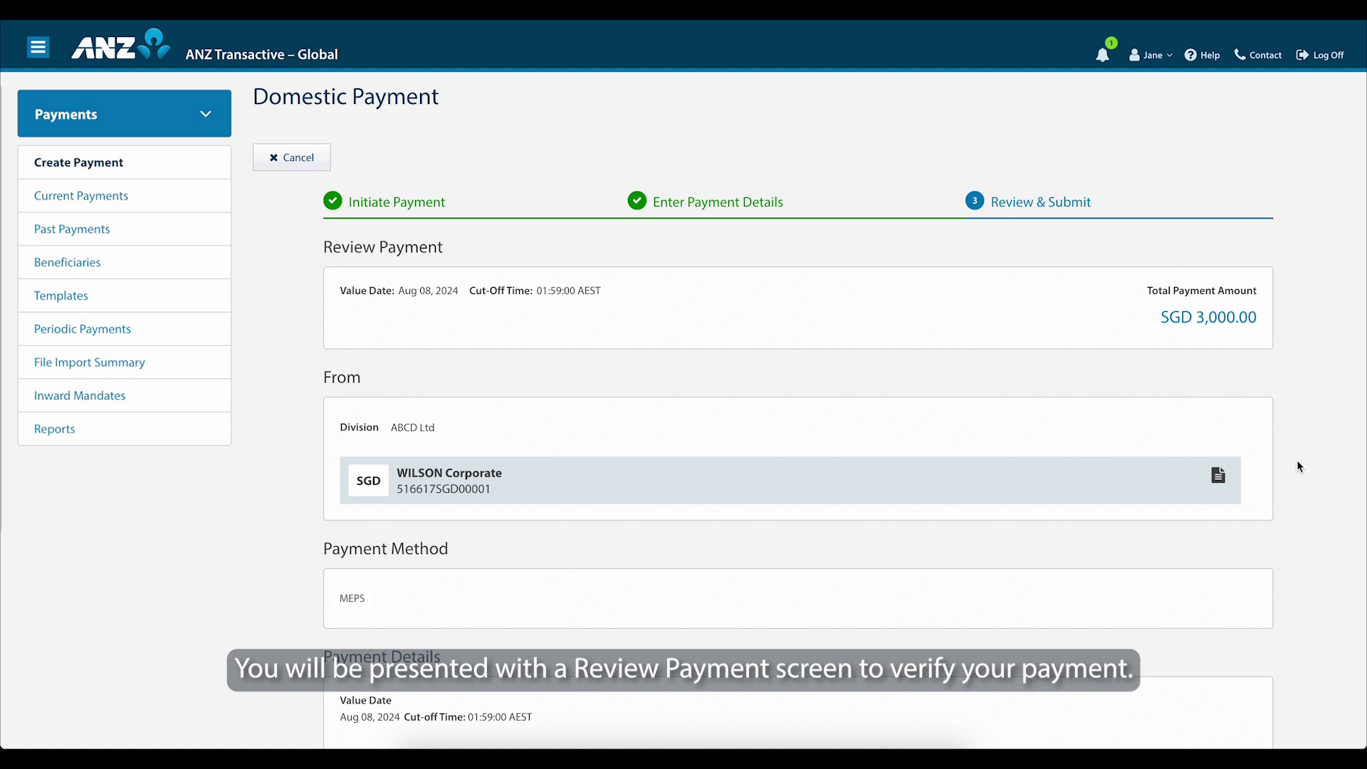
scroll(1305, 465, "down", 5)
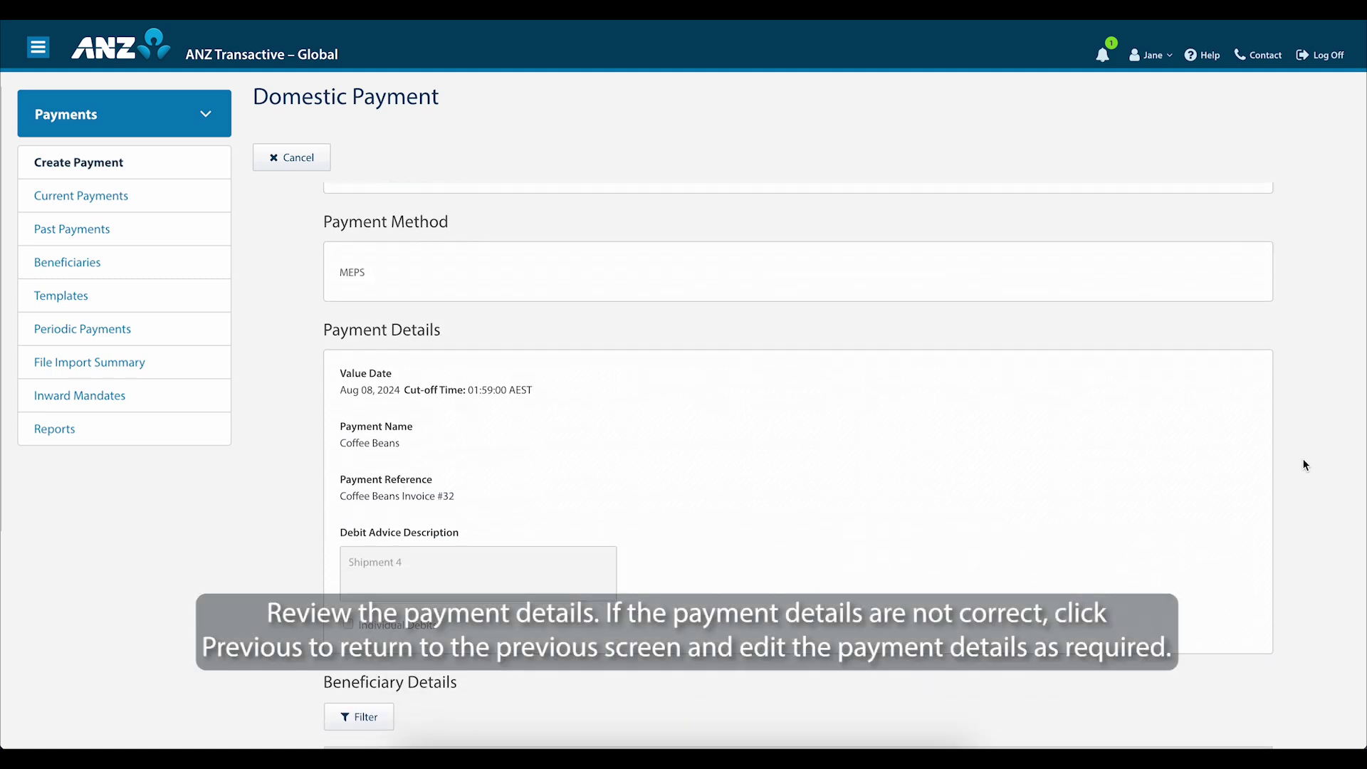
scroll(1305, 465, "down", 6)
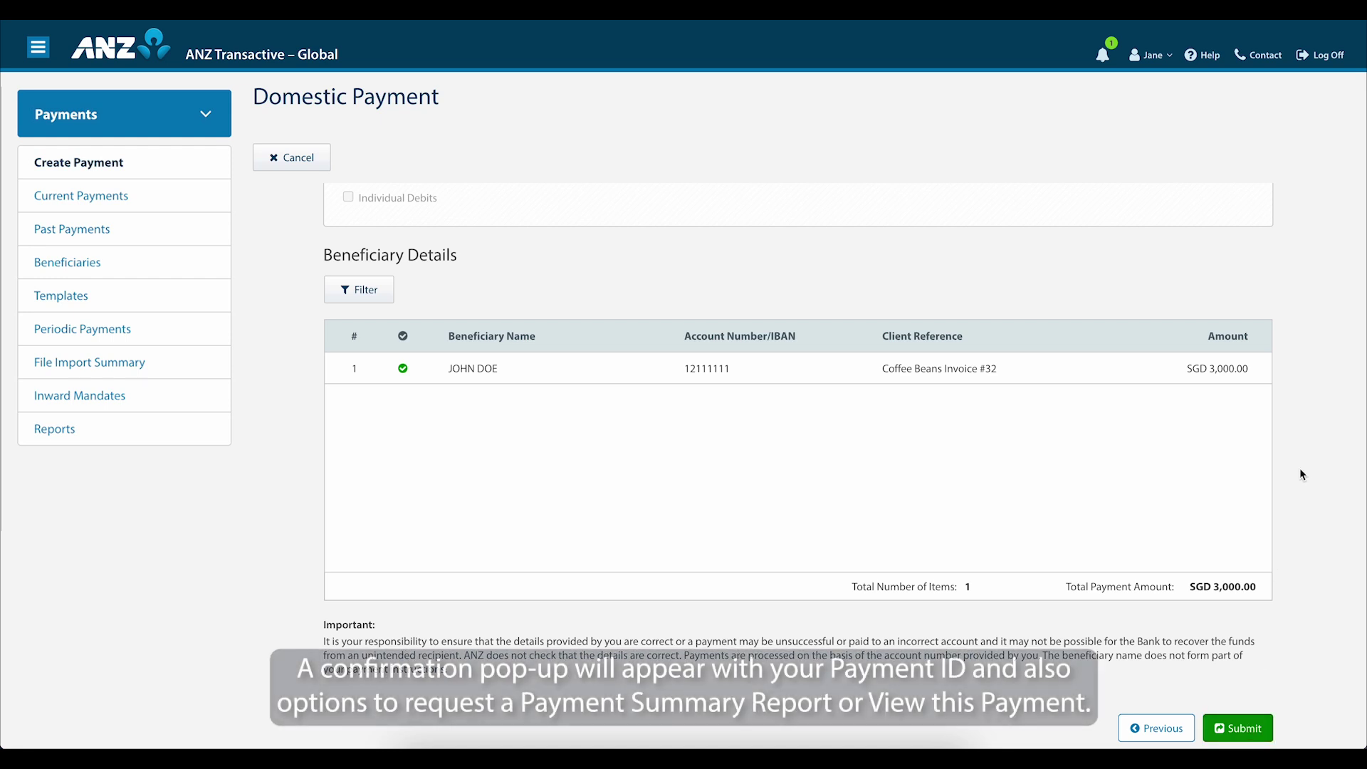
left_click(1253, 727)
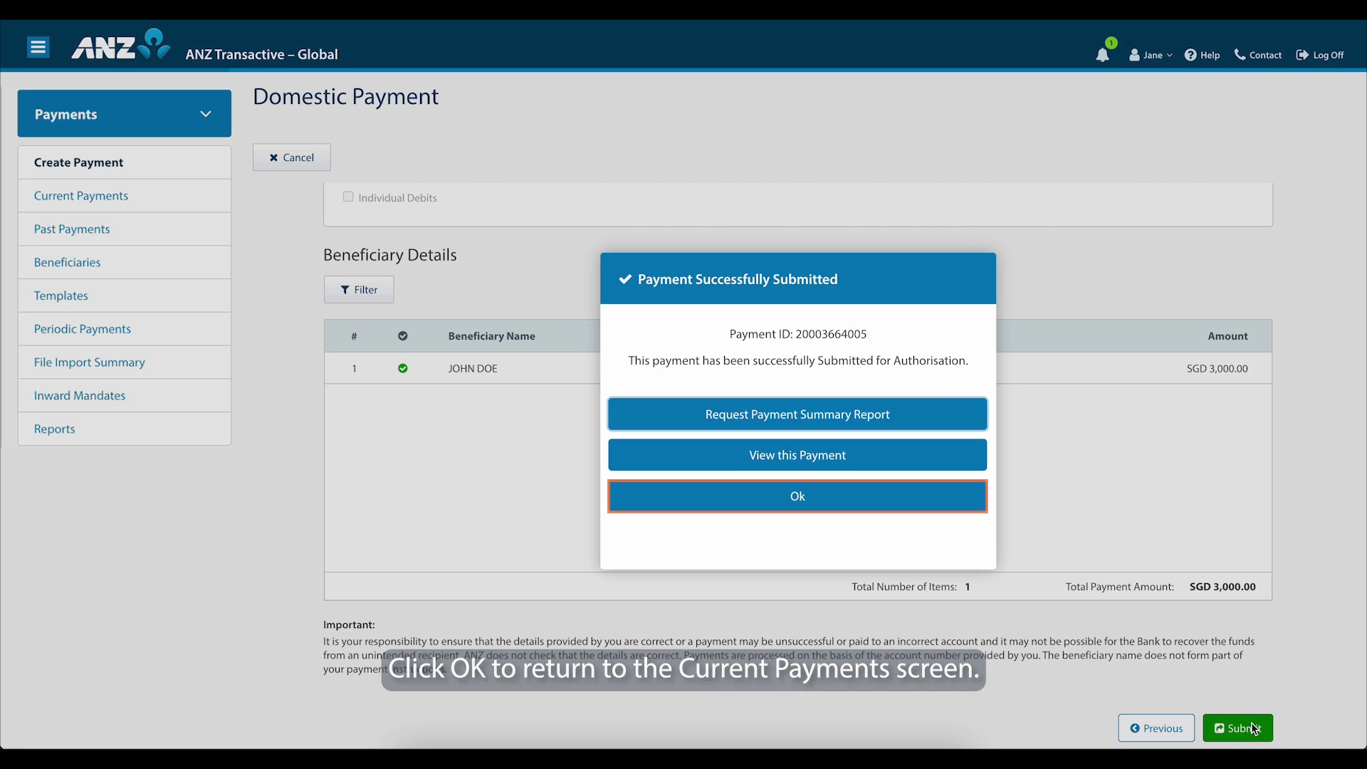
left_click(797, 496)
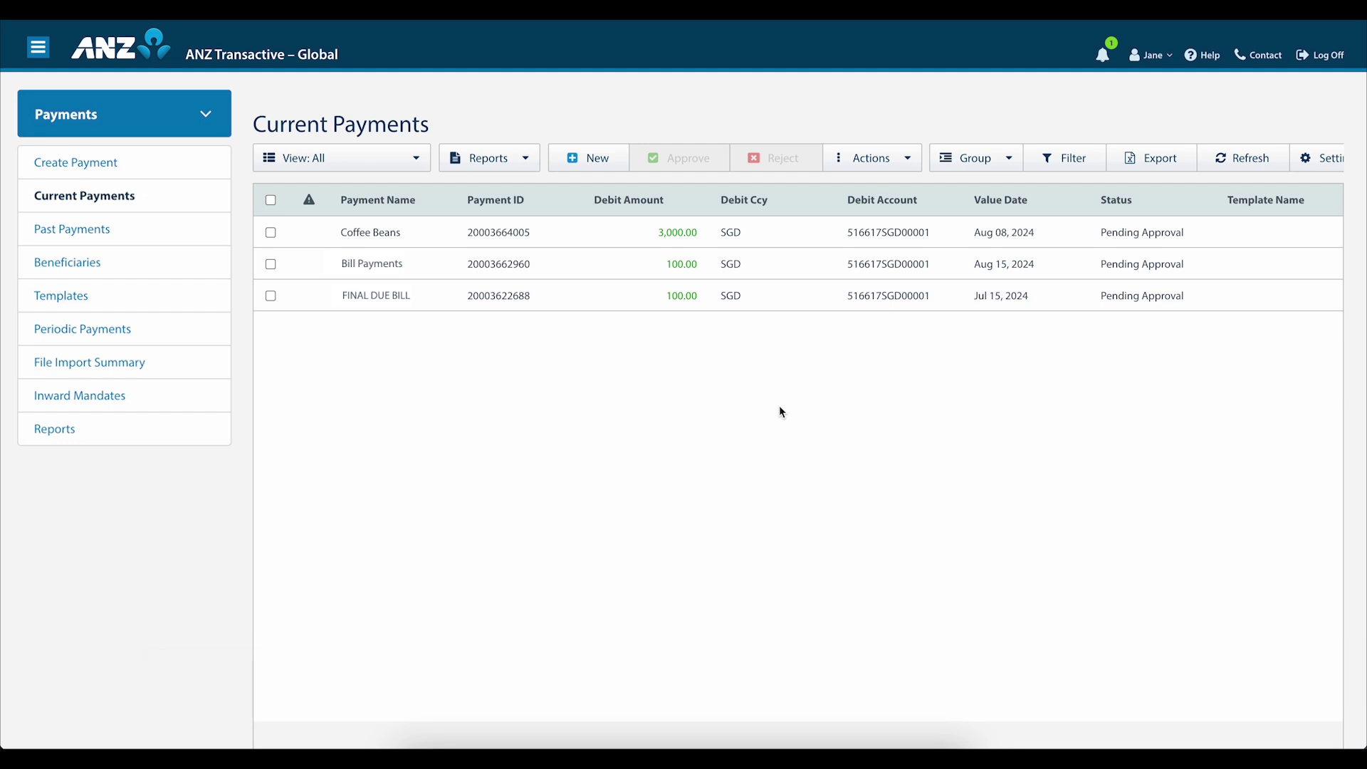
Open the Coffee Beans payment from the current payments, review its details and start its approval.
left_click(639, 233)
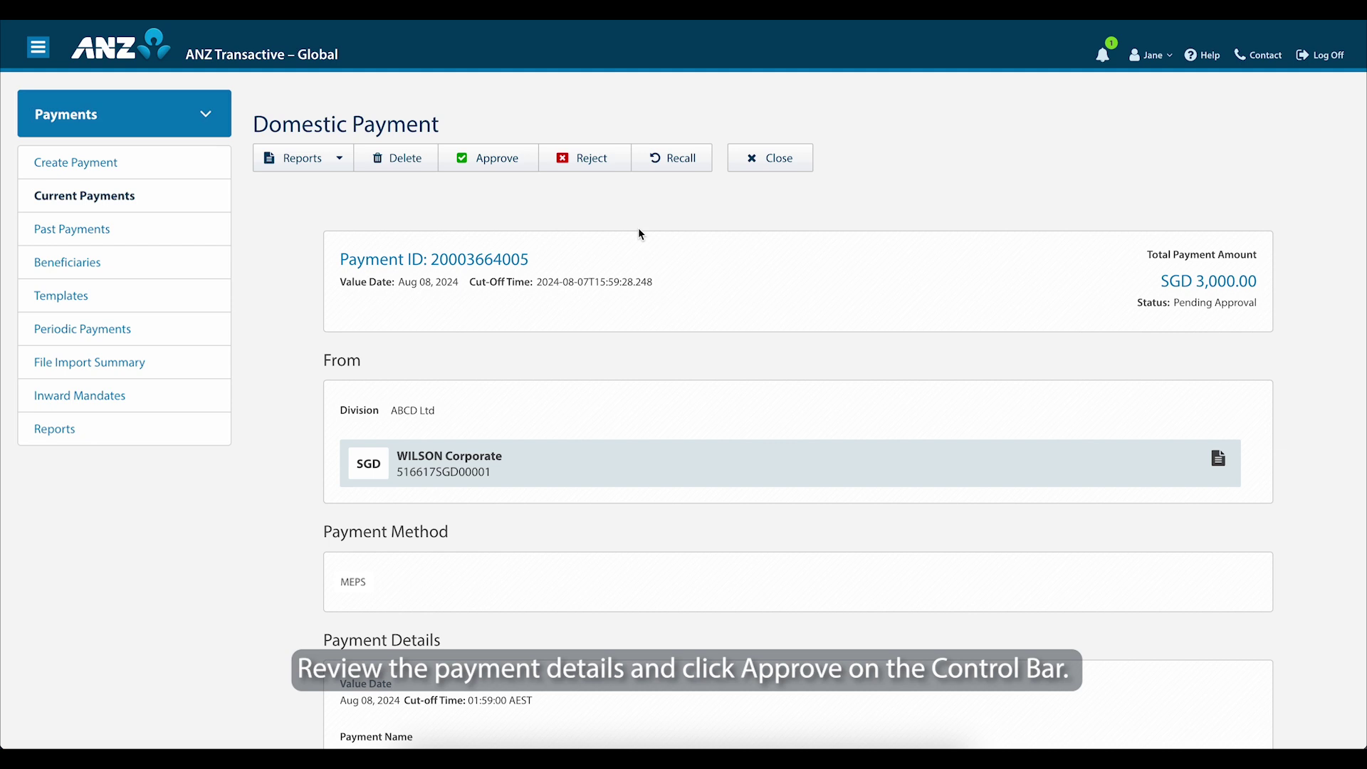
scroll(639, 234, "down", 8)
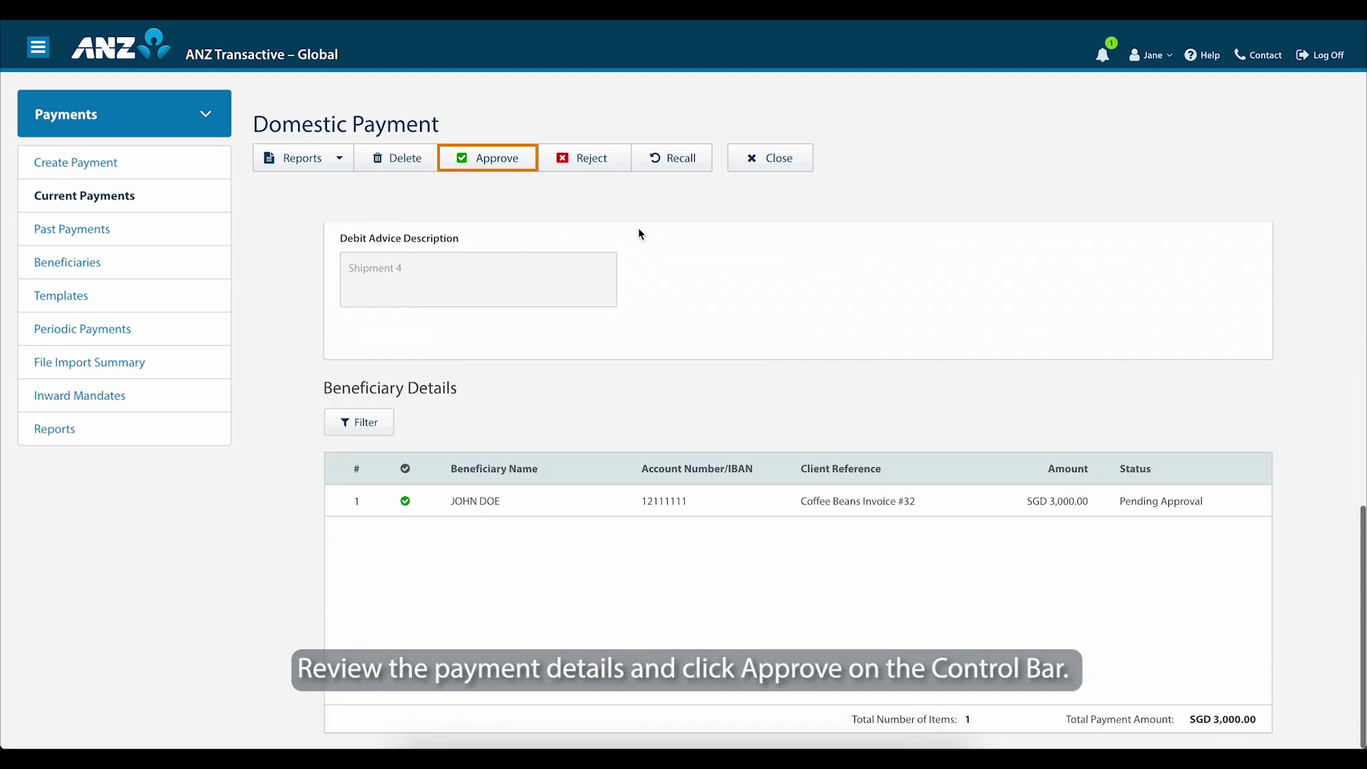
scroll(639, 233, "up", 6)
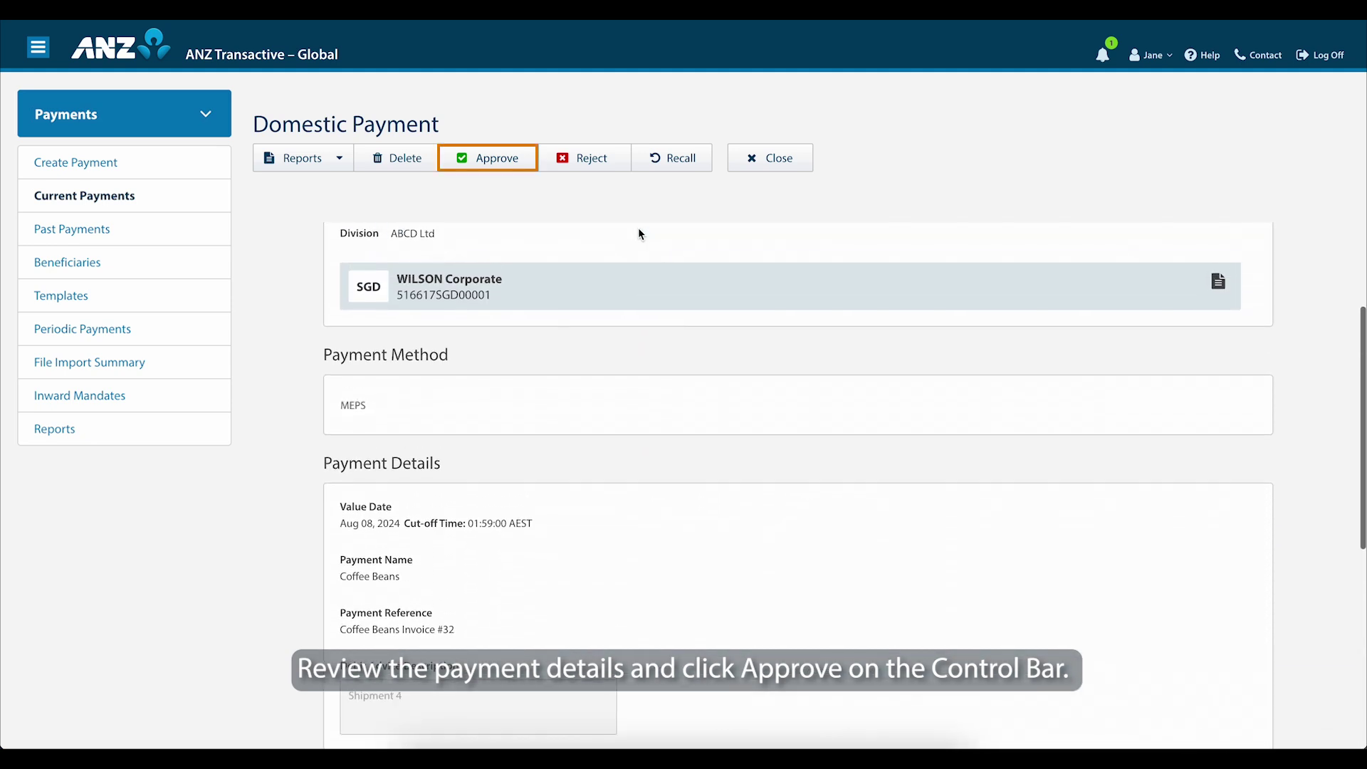
scroll(639, 233, "up", 2)
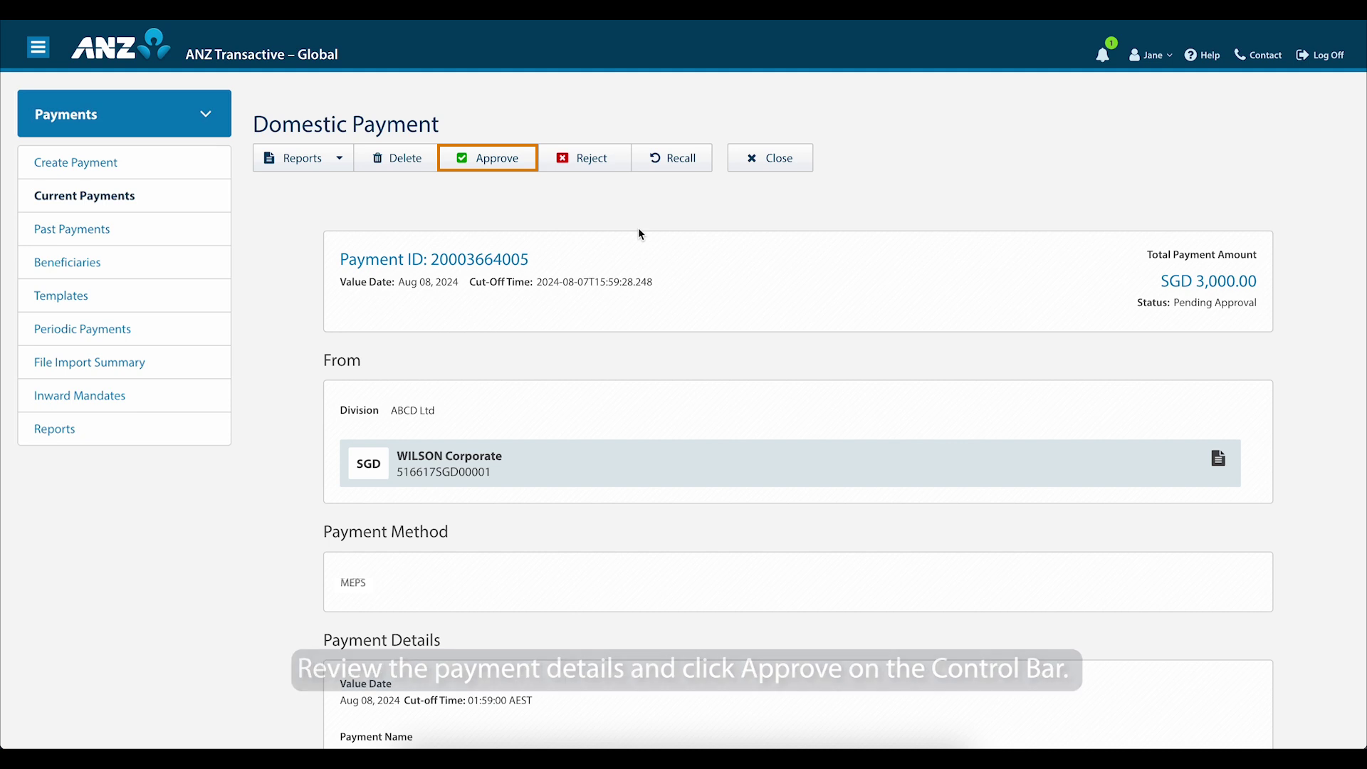
left_click(508, 158)
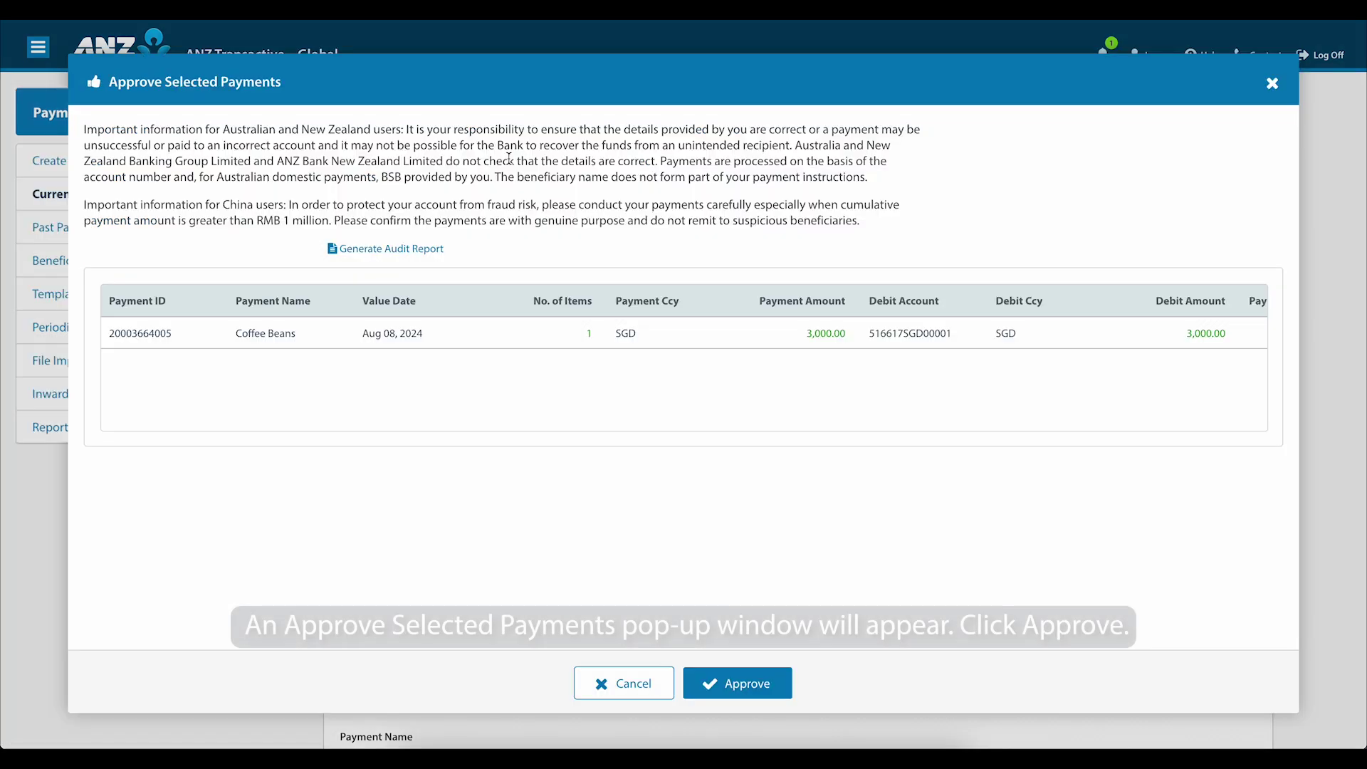